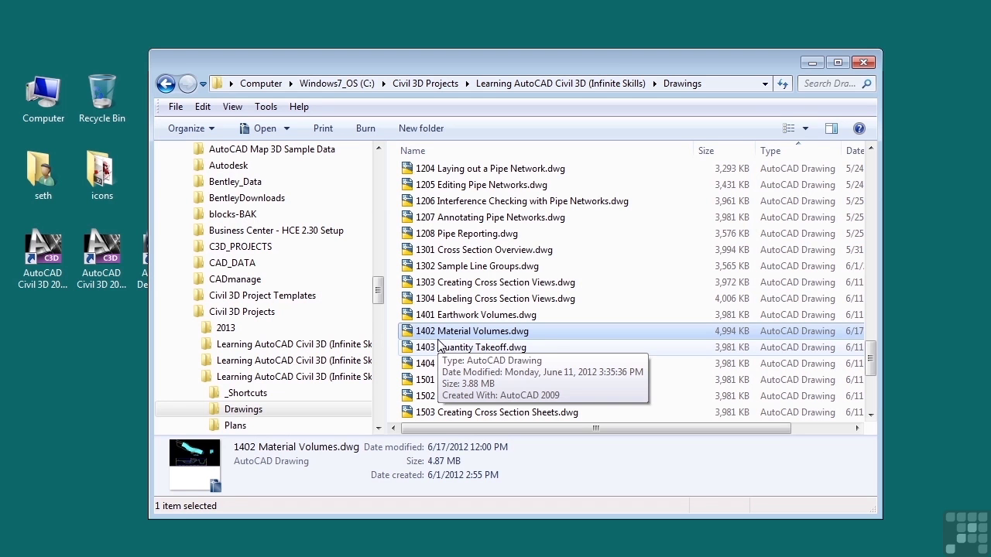
Close the Drawings Explorer window to get back to the 1402 Material Volumes drawing
click(812, 62)
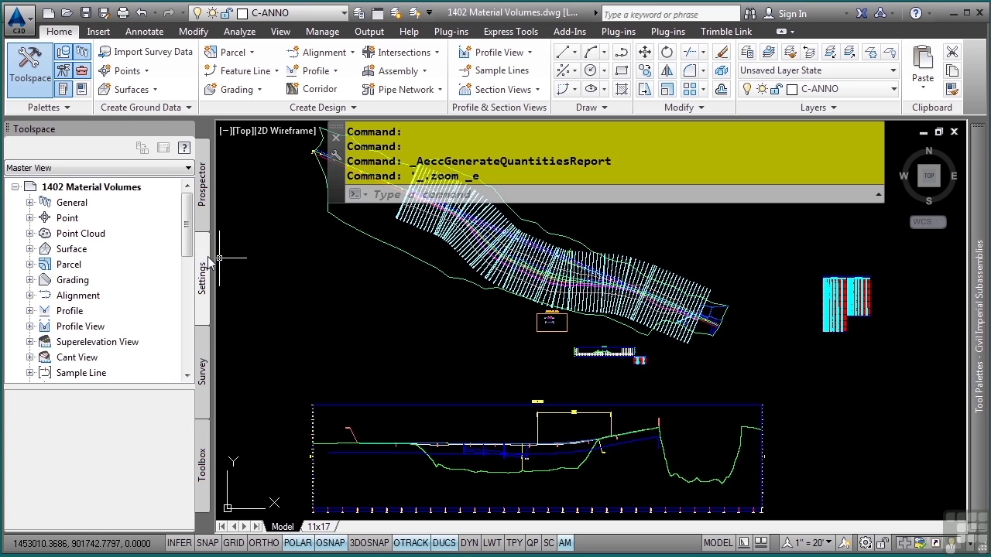
In Settings, expand Quantity Takeoff > Quantity Takeoff Criteria and pick Material List
drag(188, 238, 188, 331)
click(87, 357)
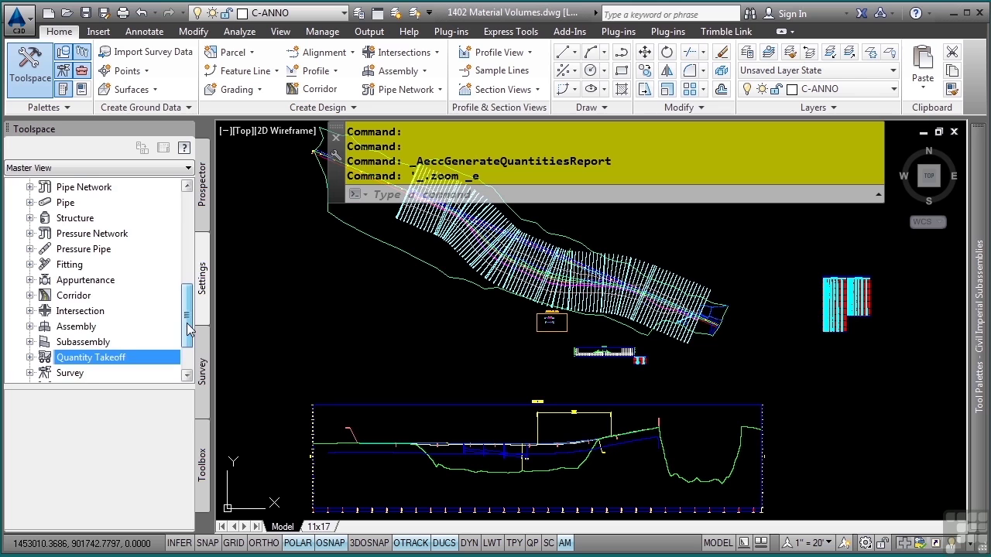
scroll(87, 362, down, 1)
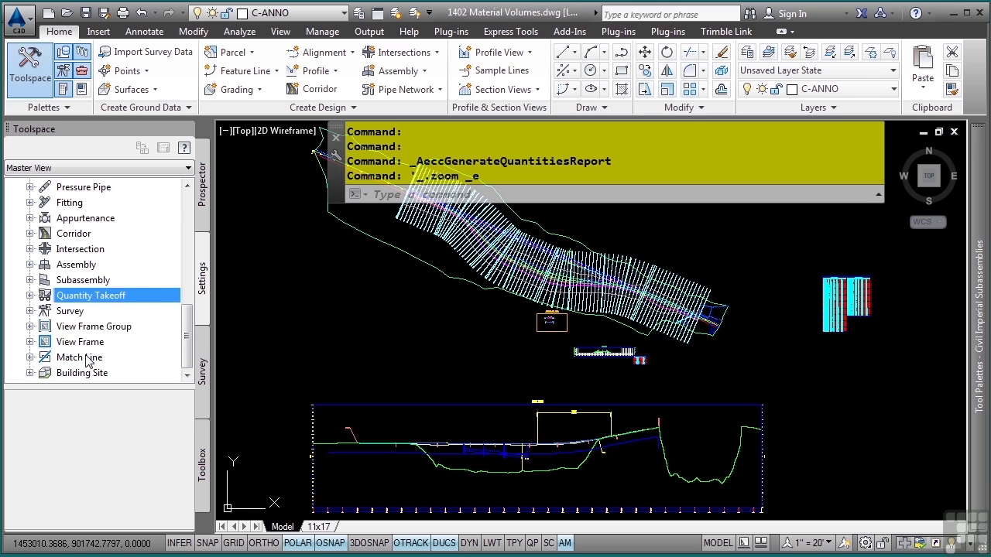
click(31, 296)
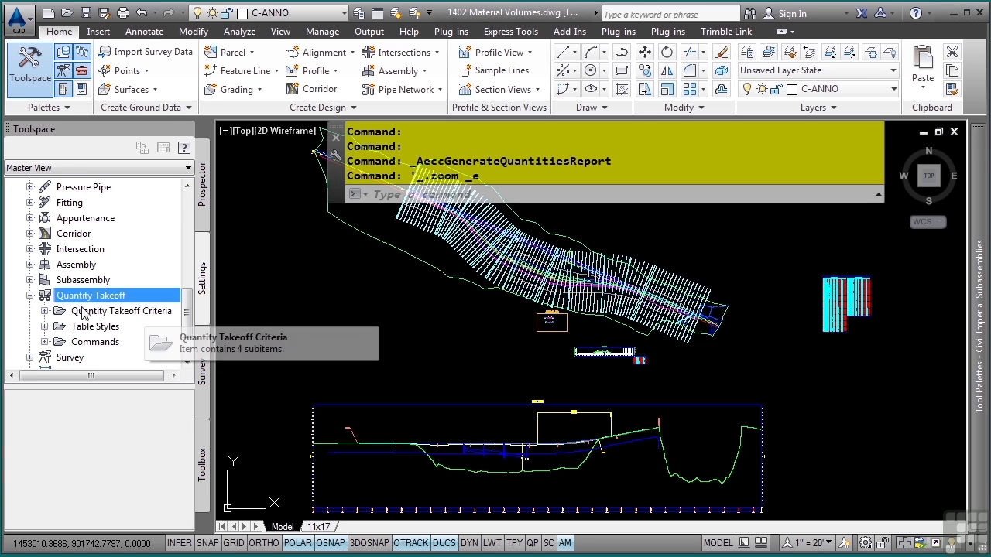
click(44, 311)
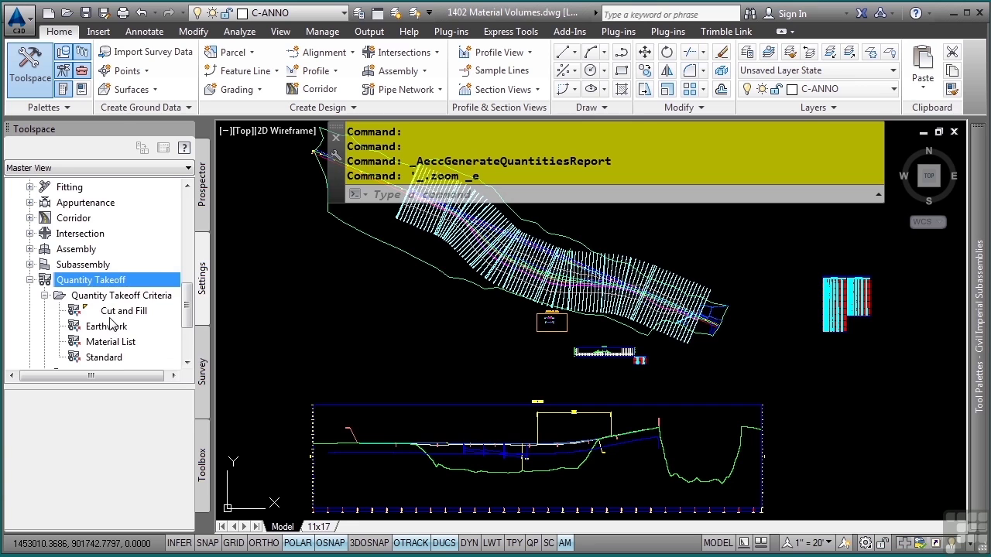
scroll(116, 325, down, 1)
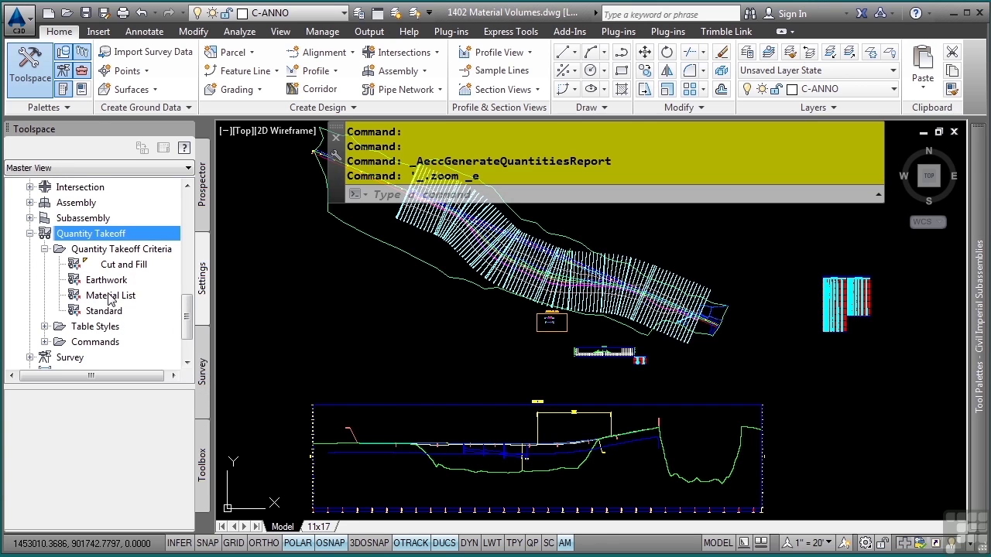
right_click(132, 255)
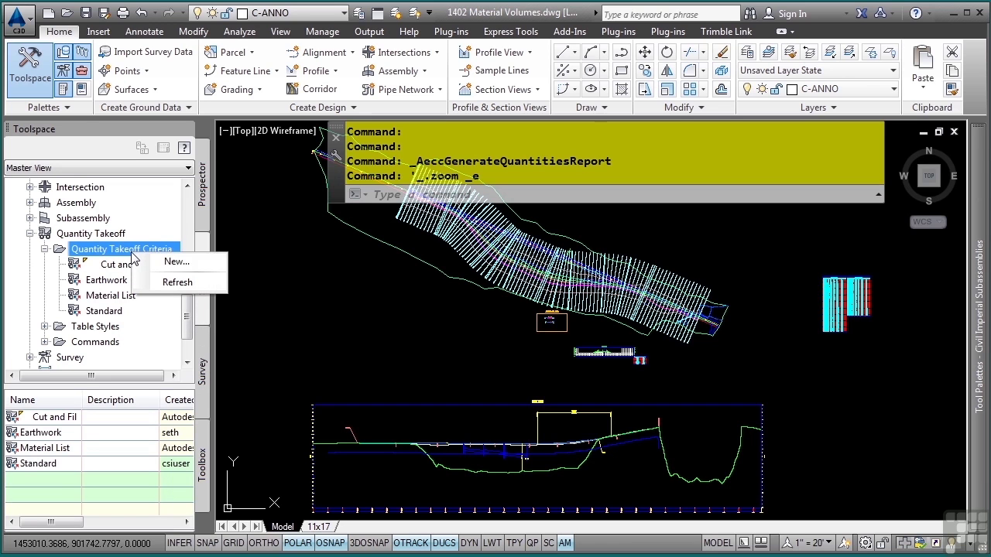
click(105, 297)
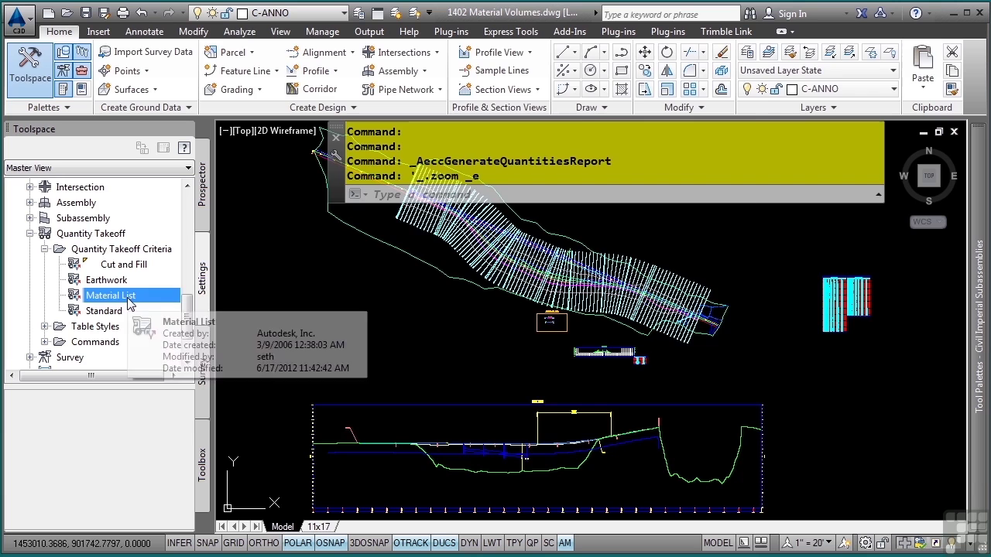
Edit Material List and add corridor shape Pave1 to the Pavement material
double_click(126, 299)
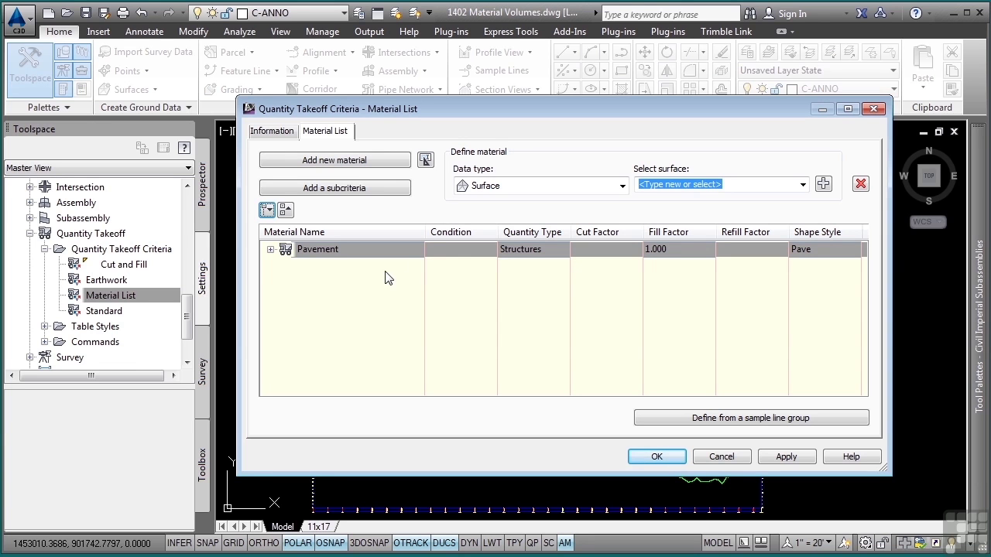
click(271, 250)
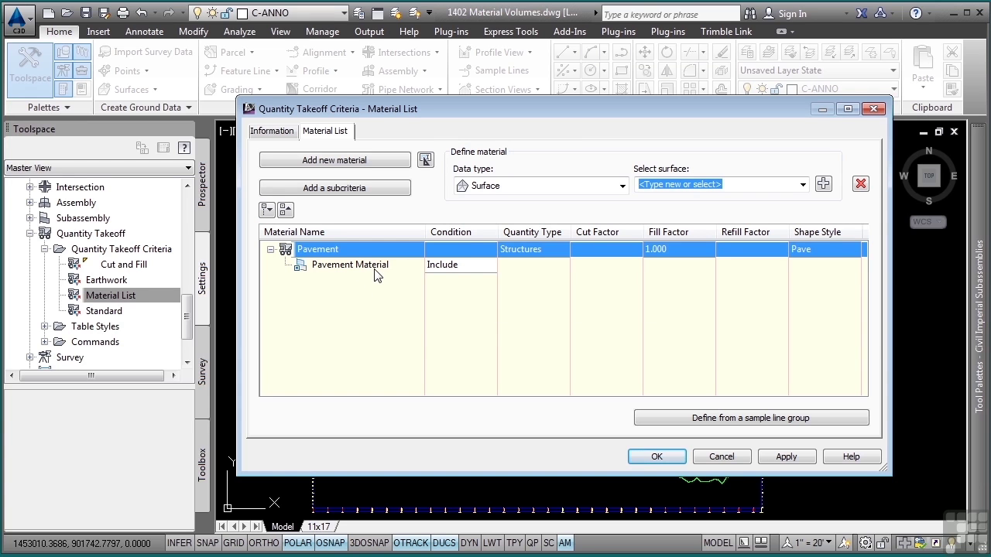
click(622, 186)
click(517, 216)
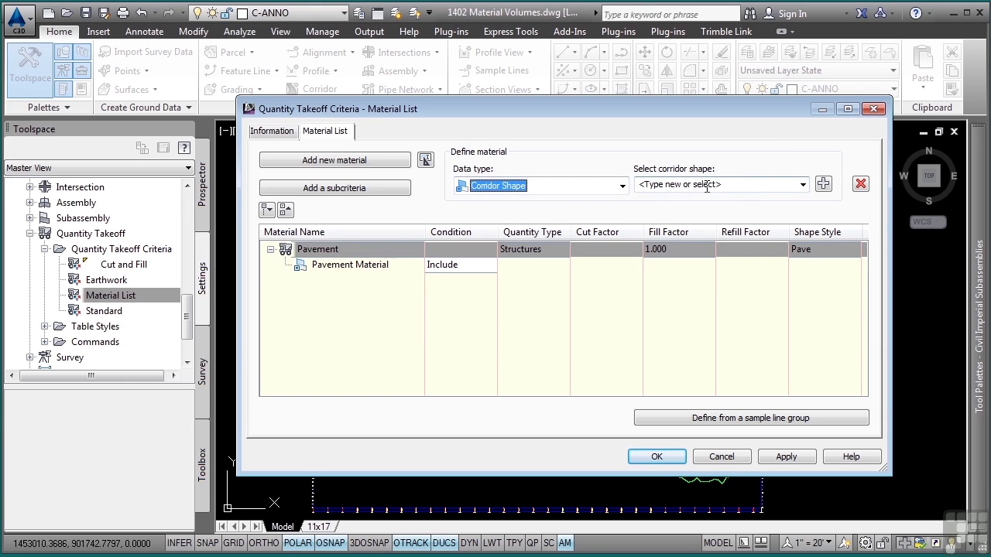
click(802, 185)
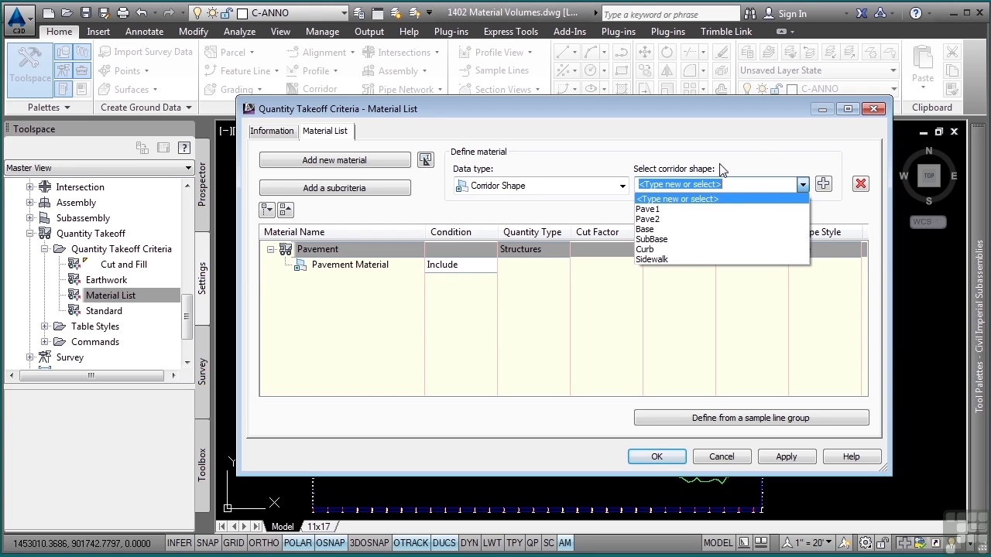
click(685, 217)
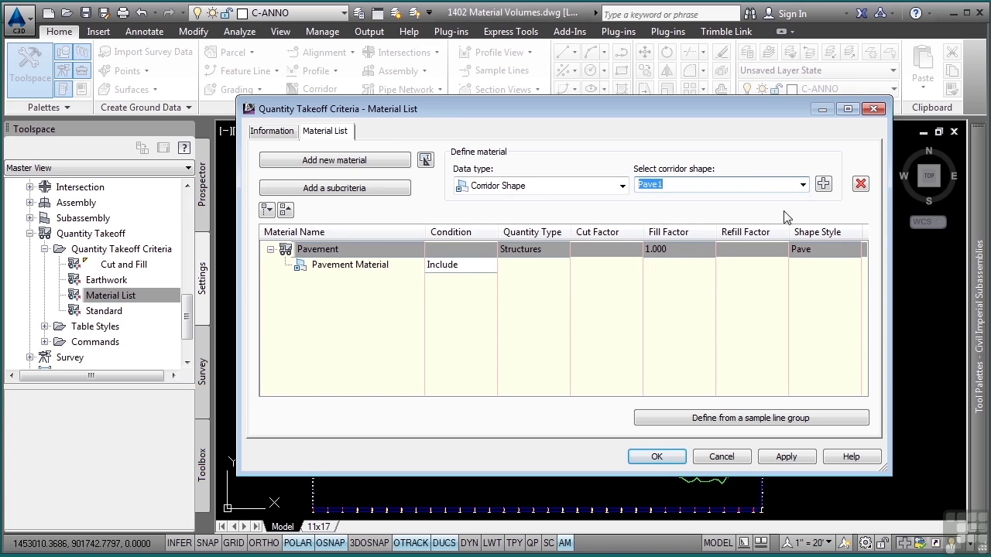
click(823, 183)
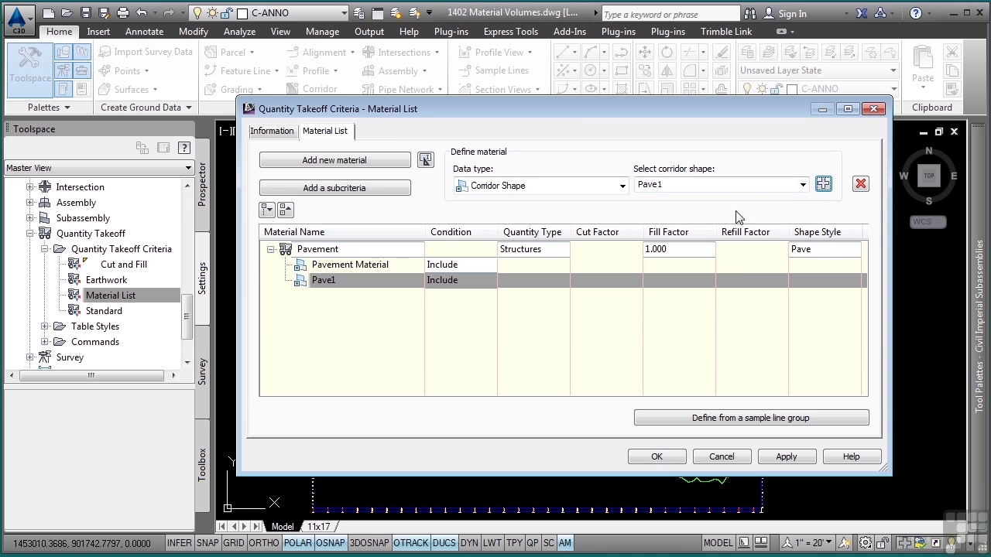
Add corridor shape Pave2 to Pavement and delete the original Pavement Material criterion
click(802, 185)
click(697, 219)
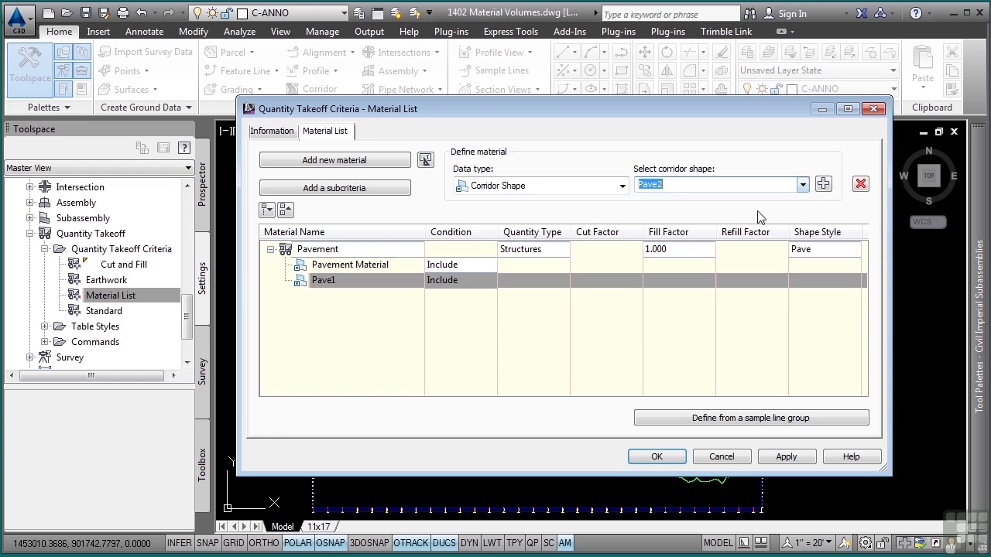
click(823, 183)
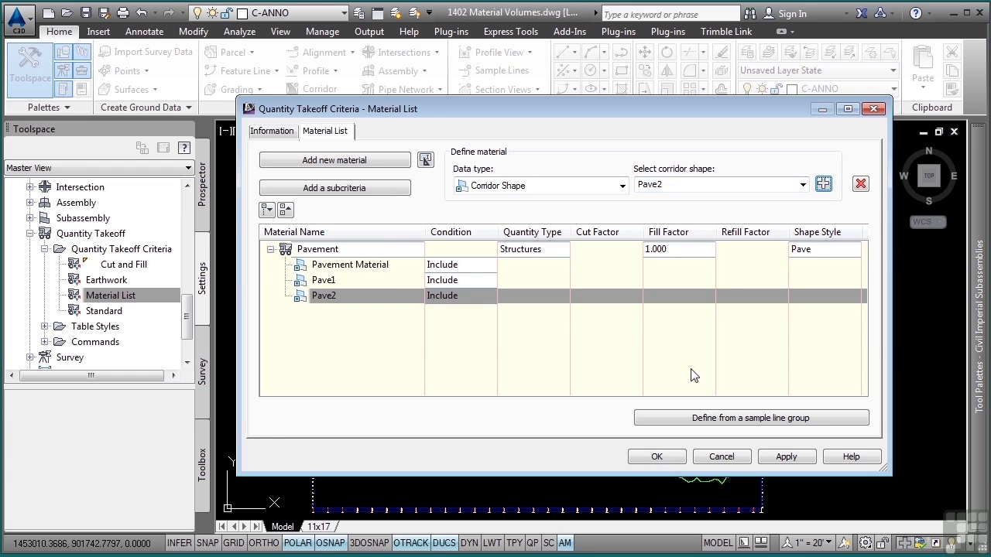
click(359, 267)
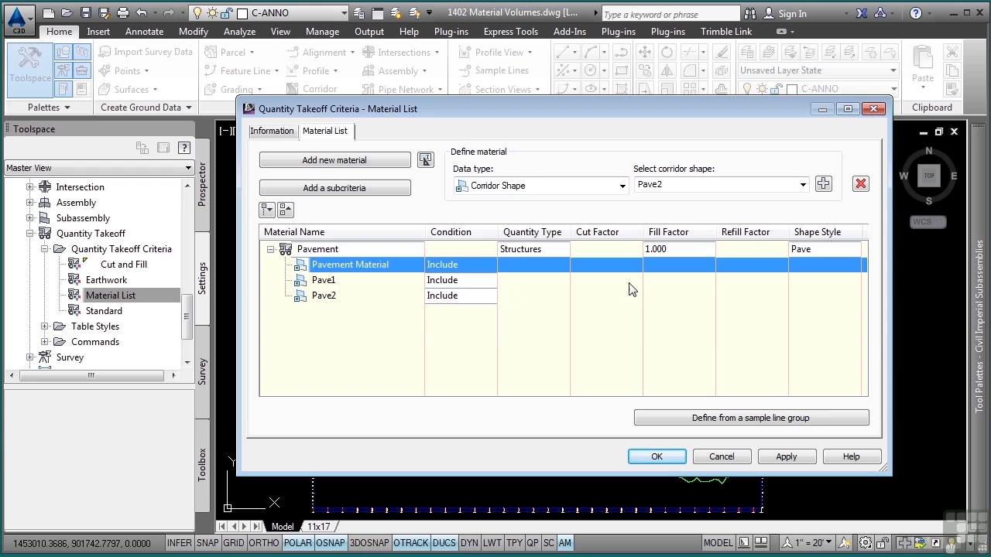
click(860, 184)
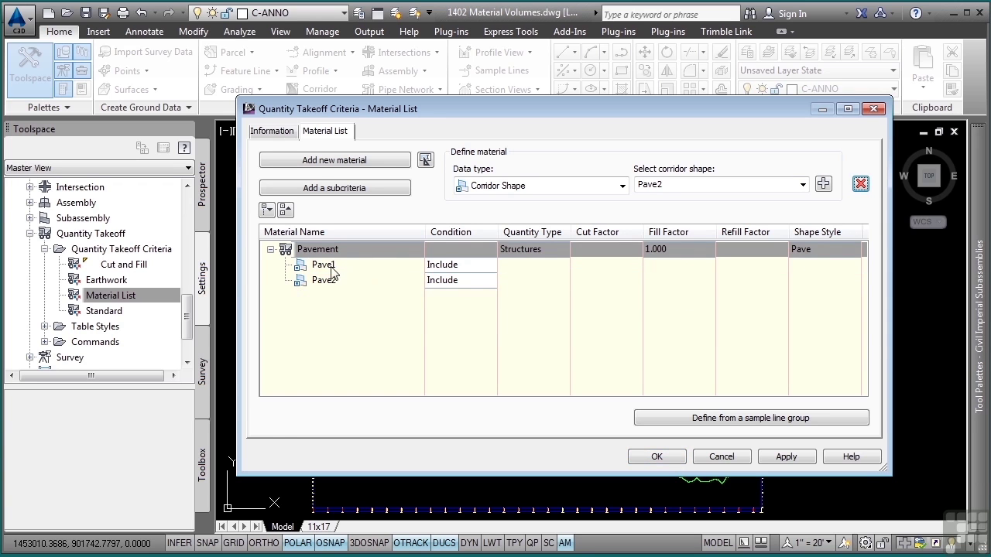
Add a new material named Base Course
click(269, 249)
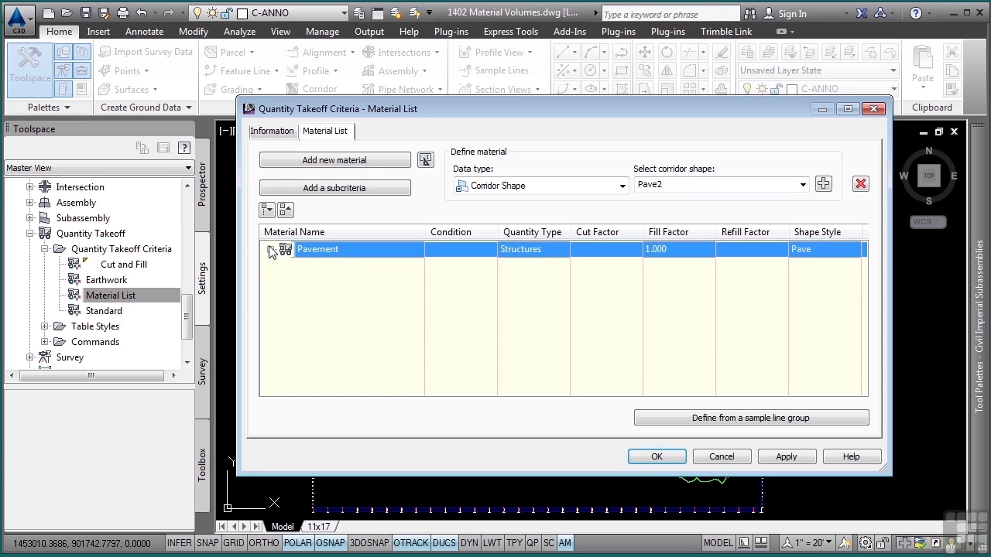
click(338, 163)
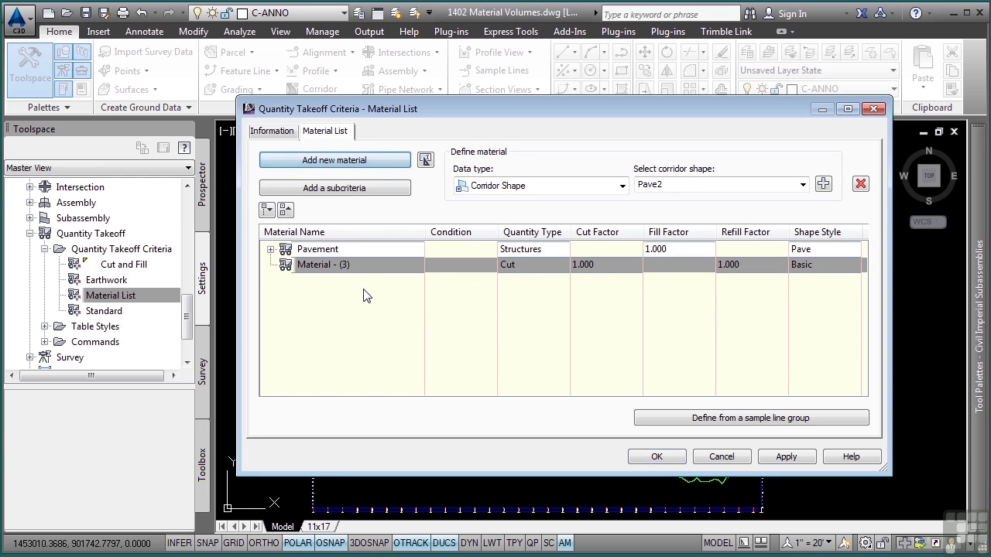
double_click(361, 270)
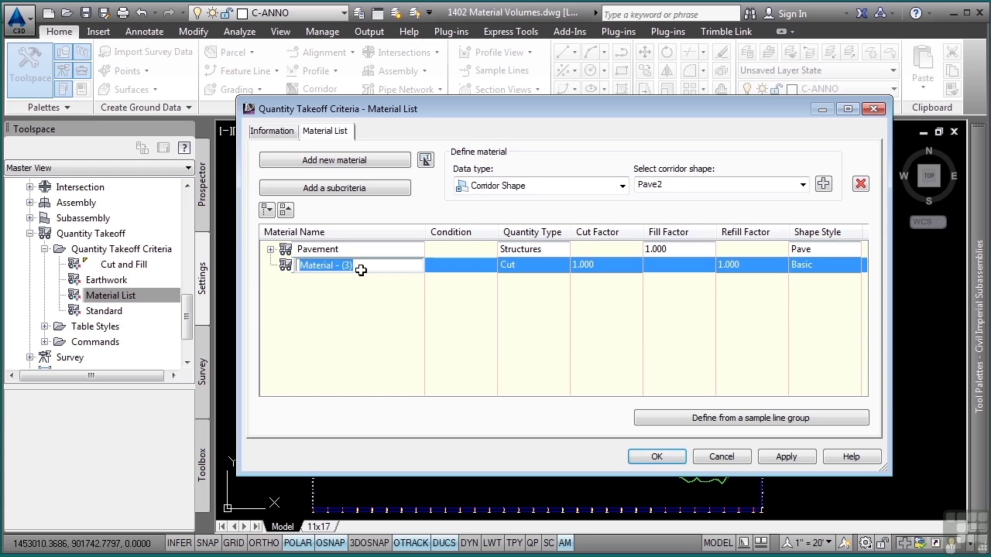
text(Base Course)
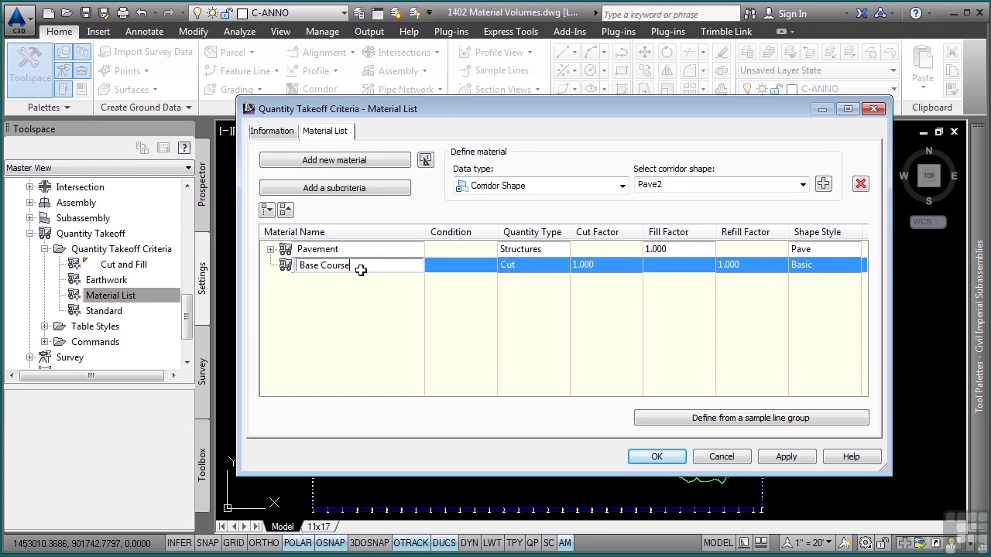
key(Return)
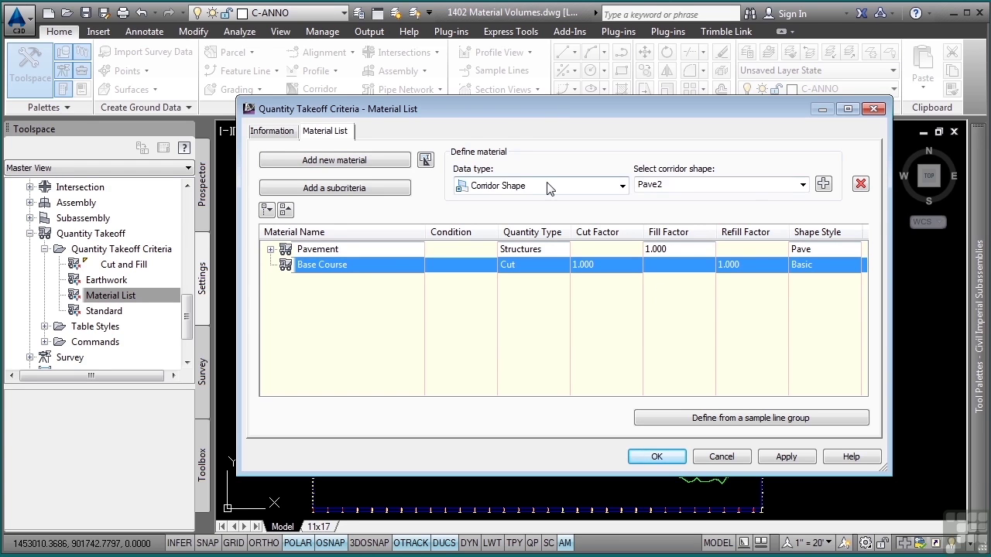
Give Base Course the Base corridor shape and a Structures quantity type
click(803, 185)
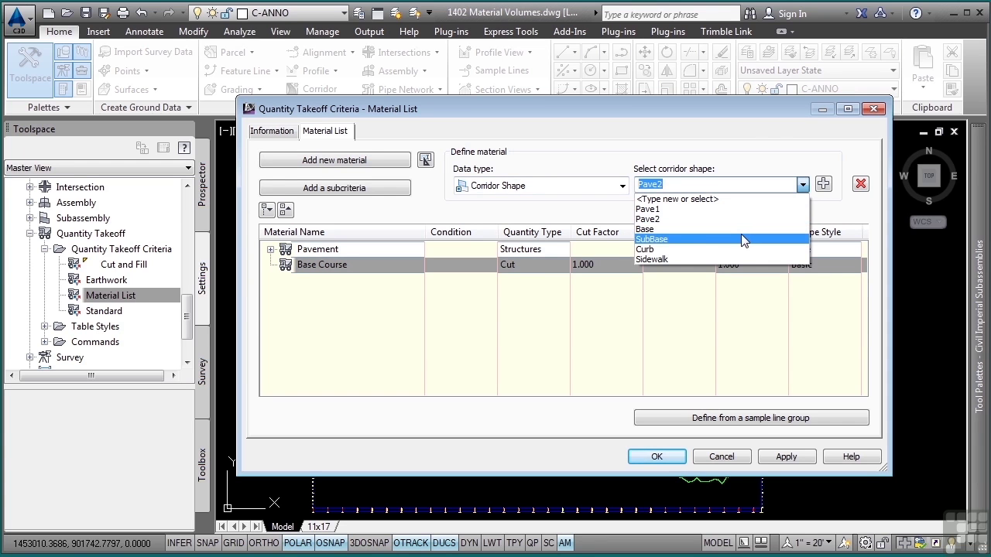
click(720, 230)
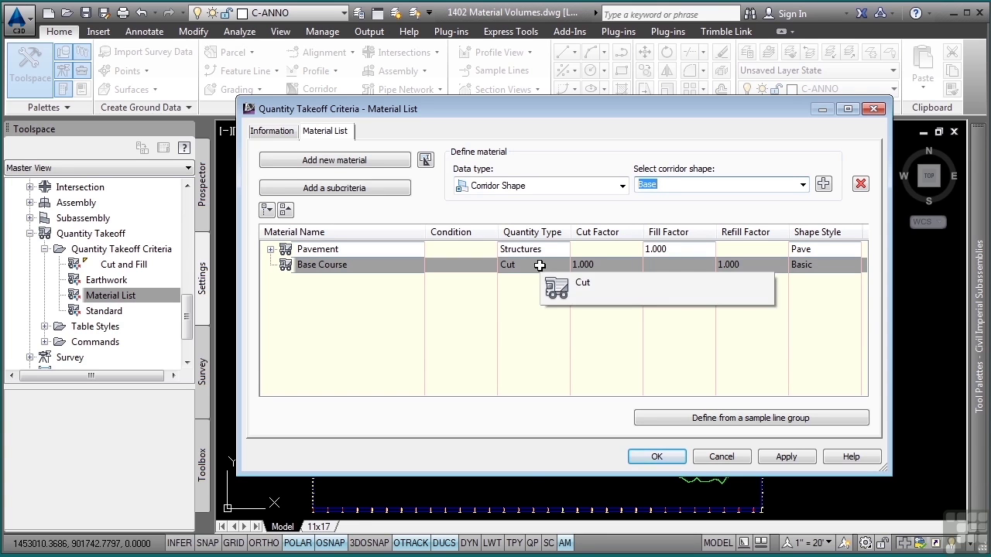
click(539, 266)
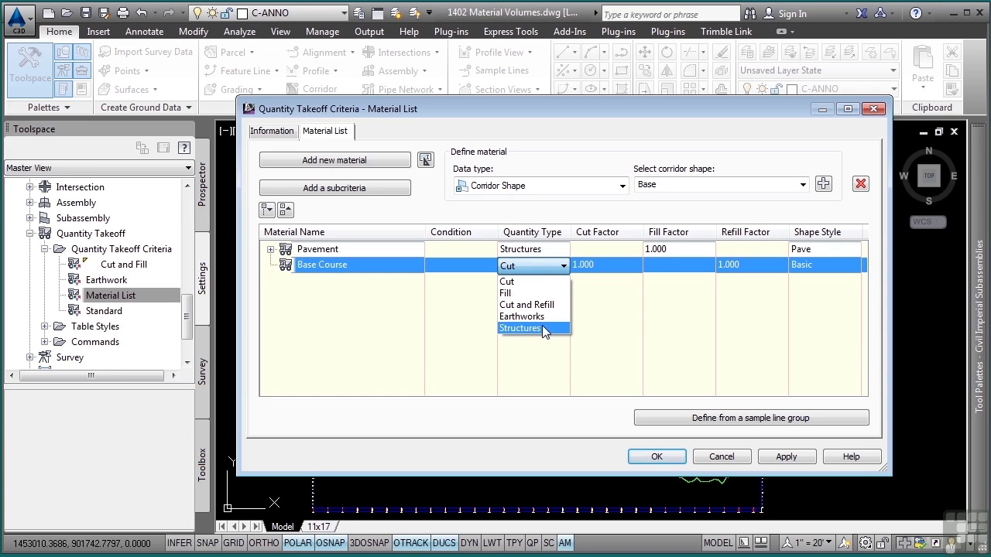
click(542, 329)
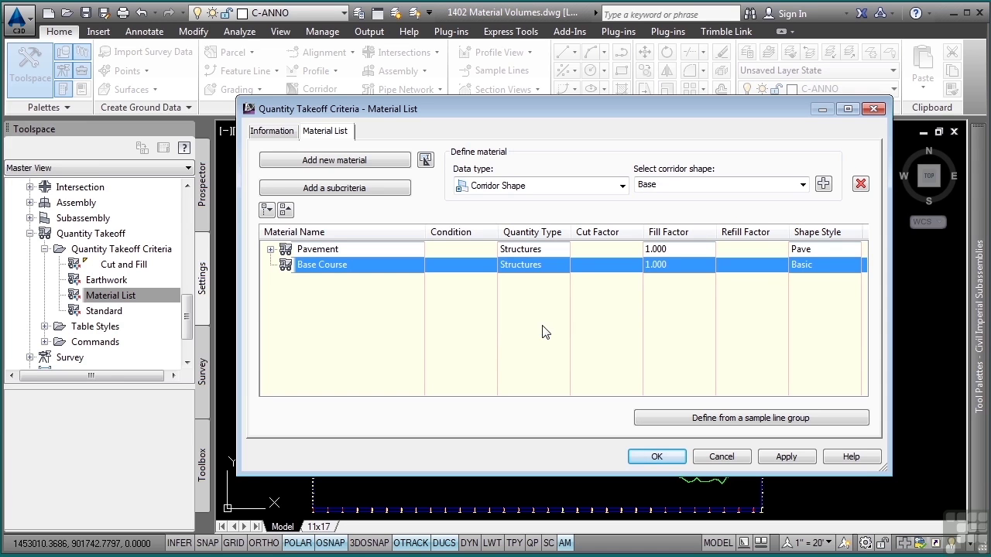
click(823, 183)
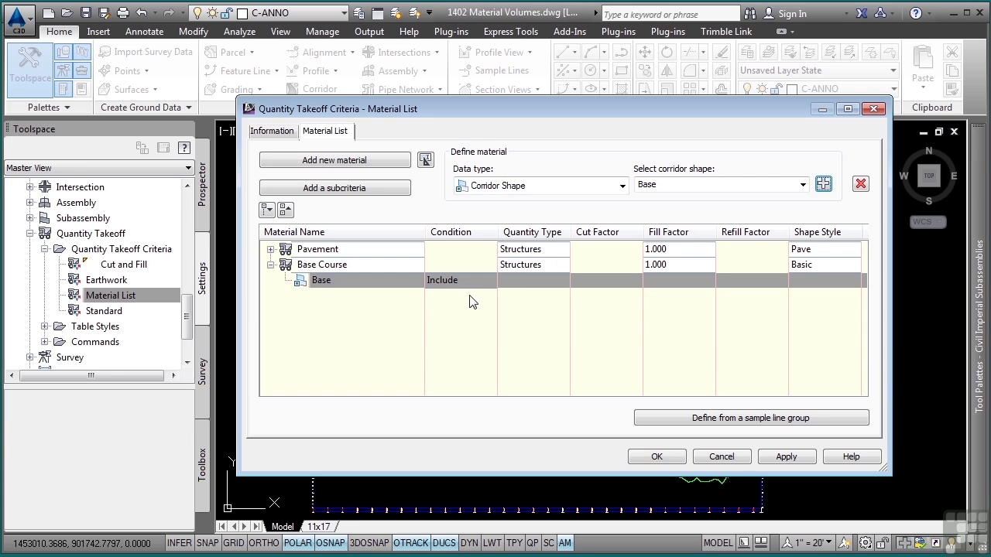
Add a Subbase material with Structures quantity type and the SubBase corridor shape
click(348, 161)
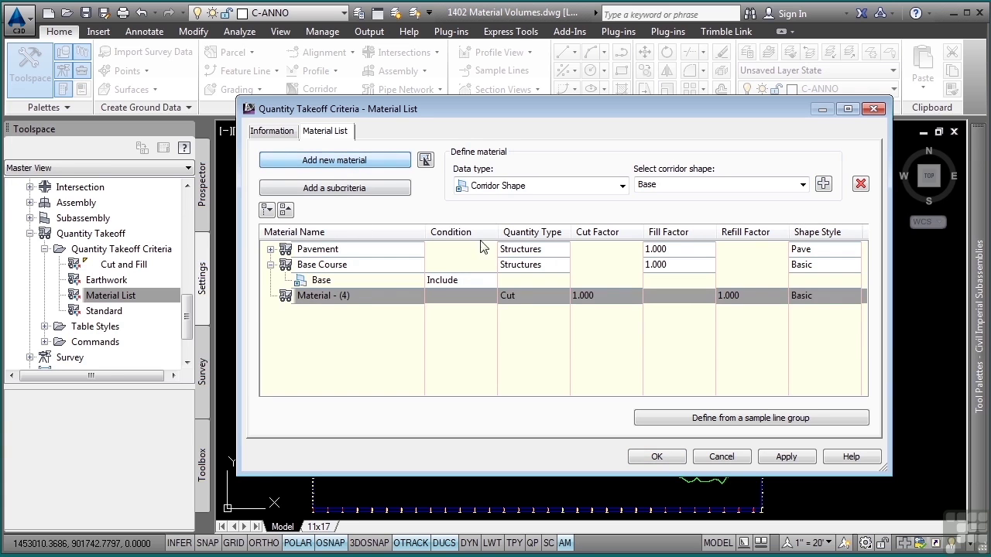
double_click(329, 297)
text(S)
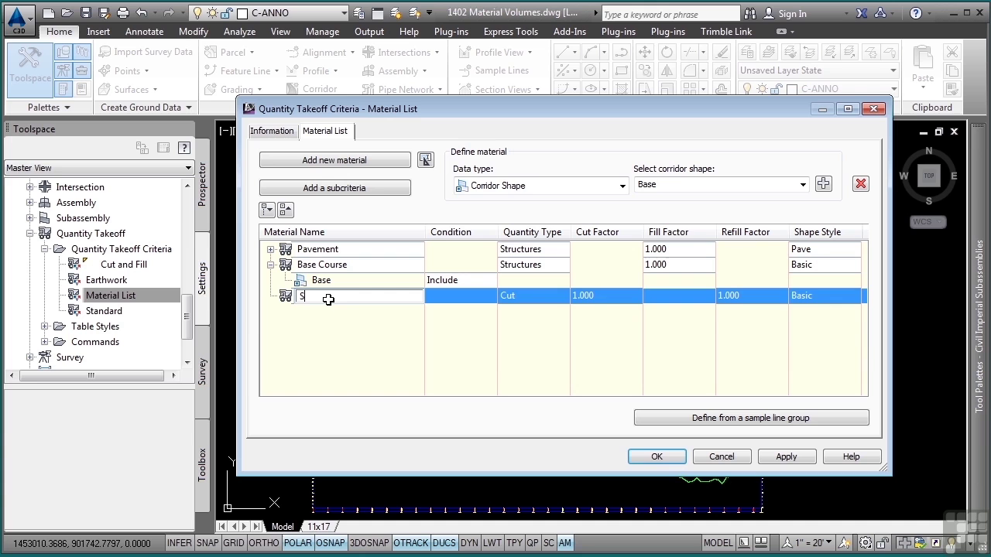
text(ubbase)
key(Return)
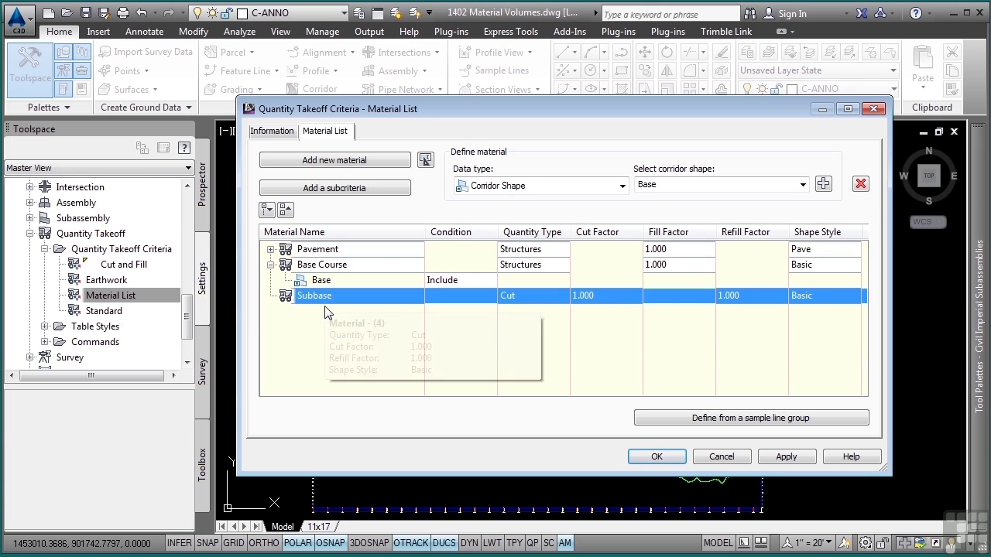
click(536, 296)
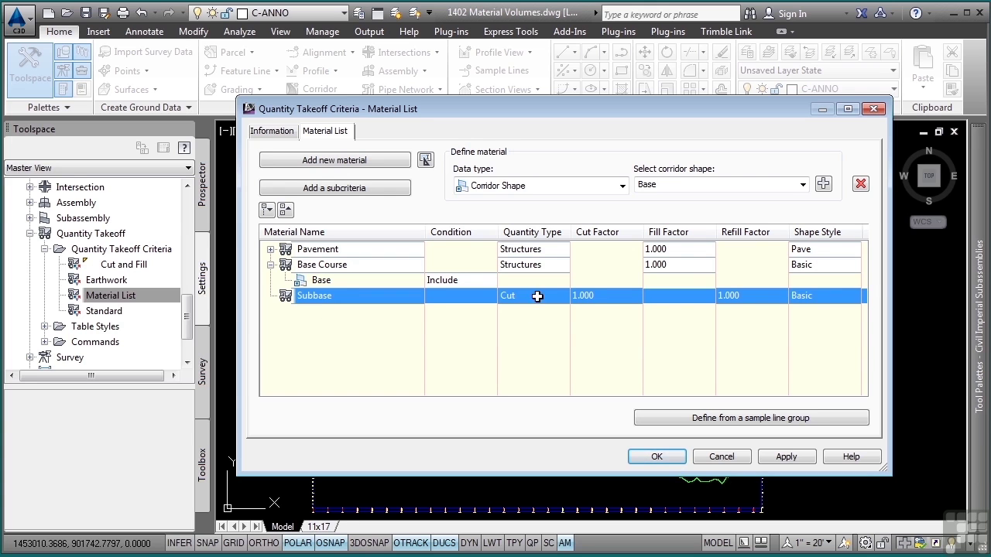
click(529, 361)
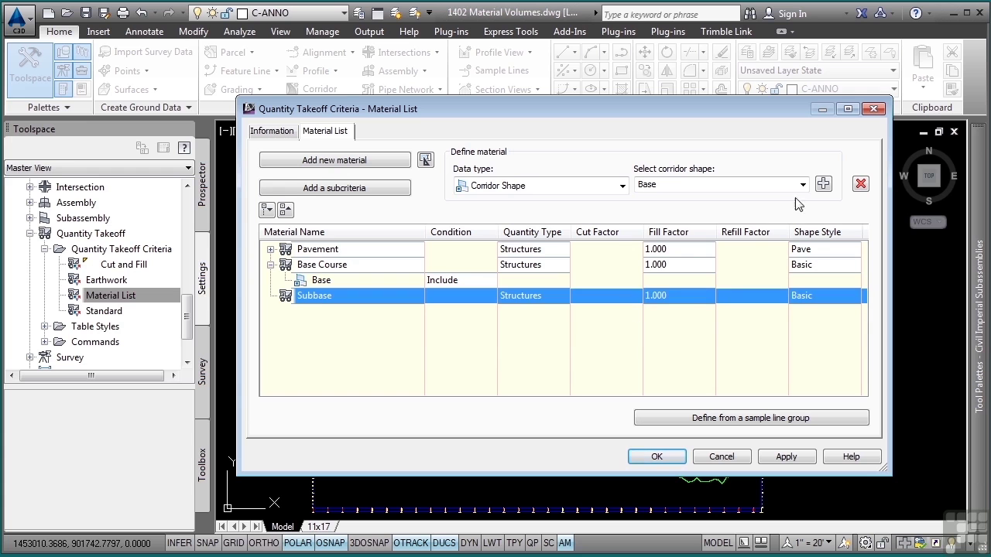
click(802, 186)
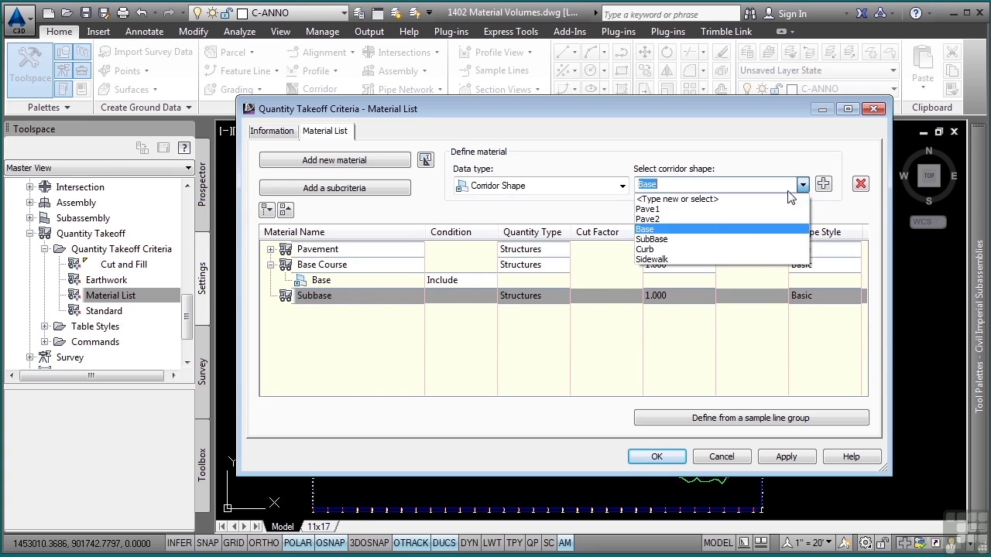
click(678, 239)
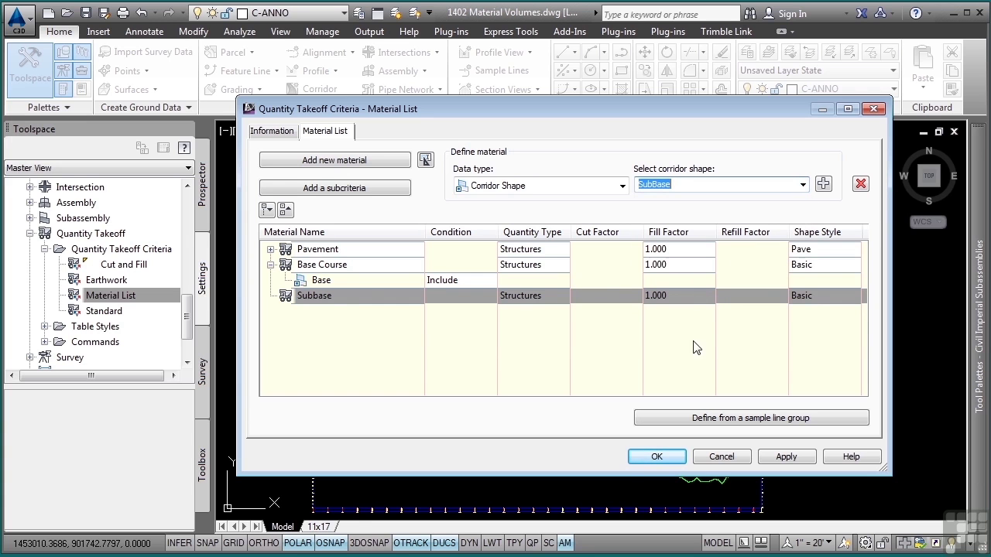
click(823, 184)
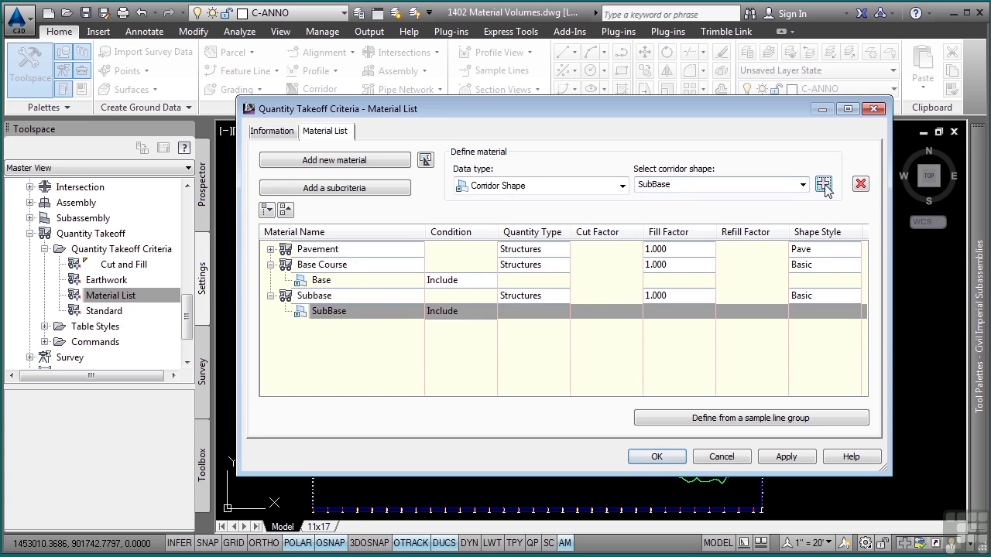
Collapse the material rows and accept the Material List criteria
click(270, 295)
click(271, 264)
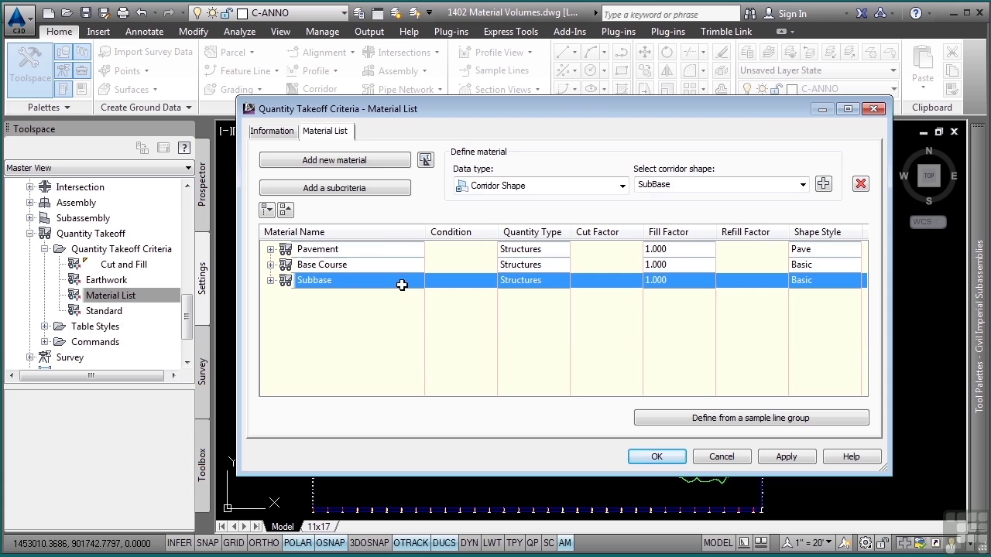
click(803, 186)
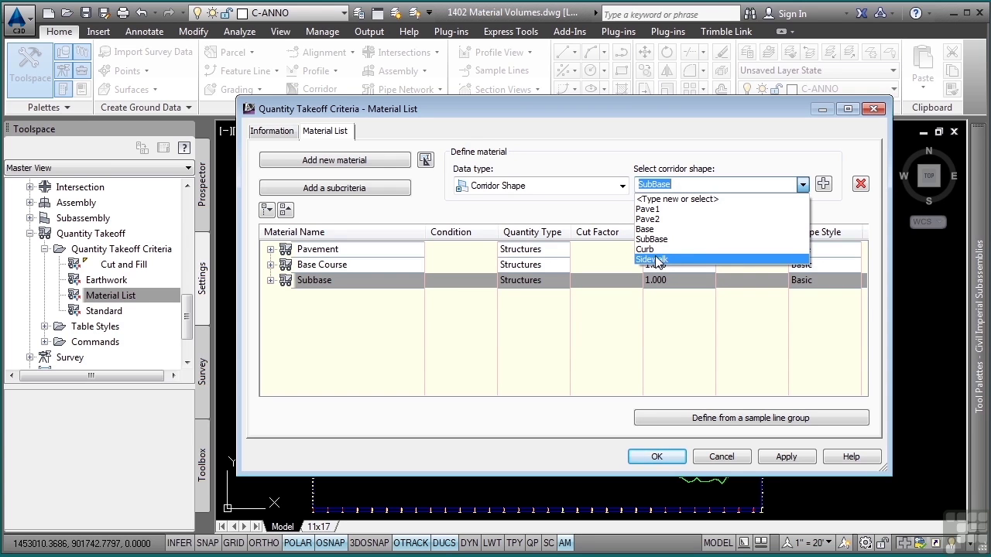
click(580, 392)
click(656, 456)
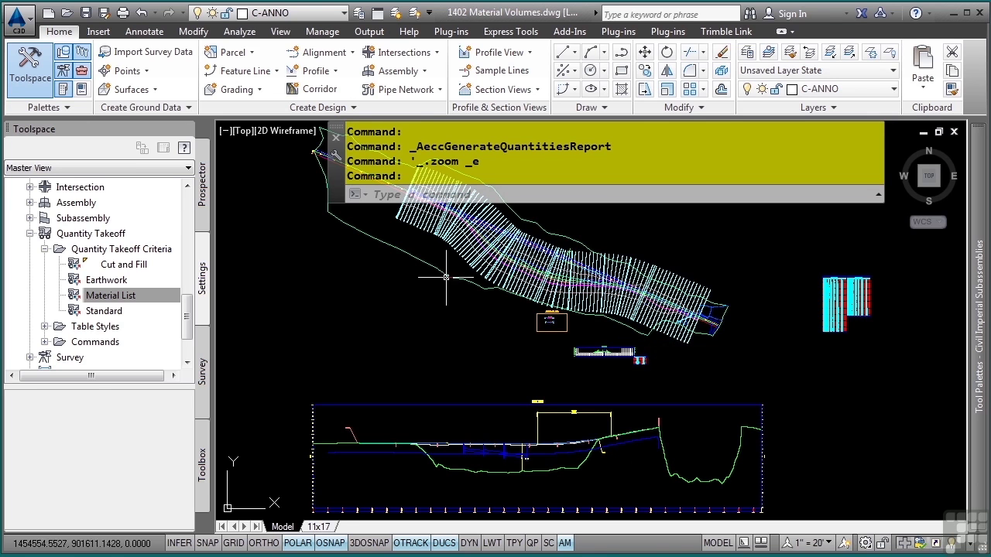
Select a sample line and launch Compute Materials from the Sample Line tab
click(447, 236)
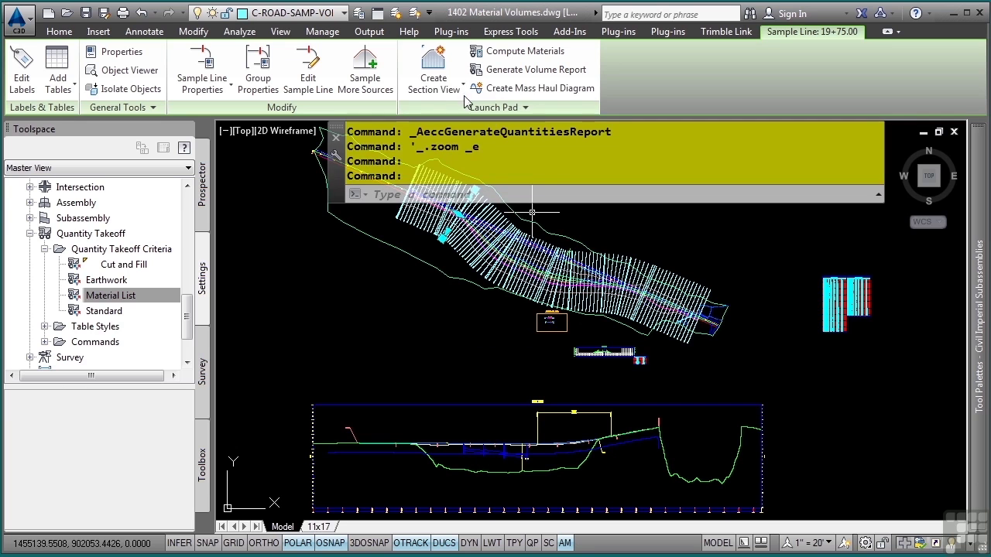
click(520, 56)
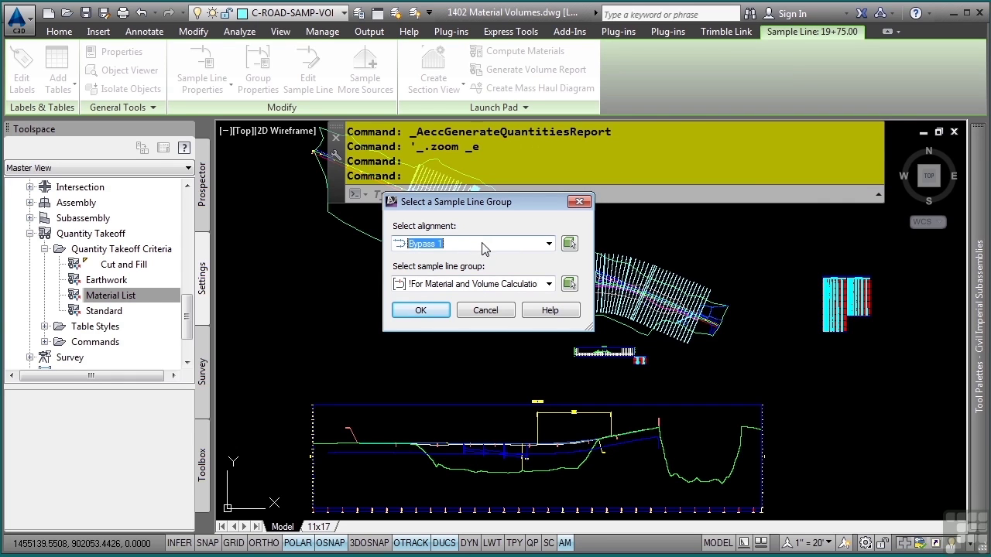
Confirm alignment Bypass 1 with its material and volume sample line group
click(455, 284)
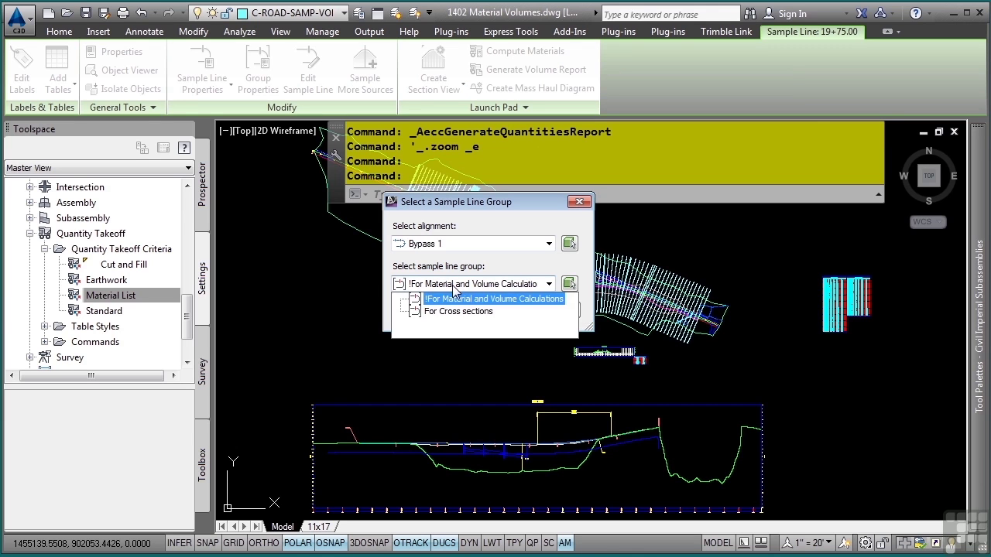
click(454, 288)
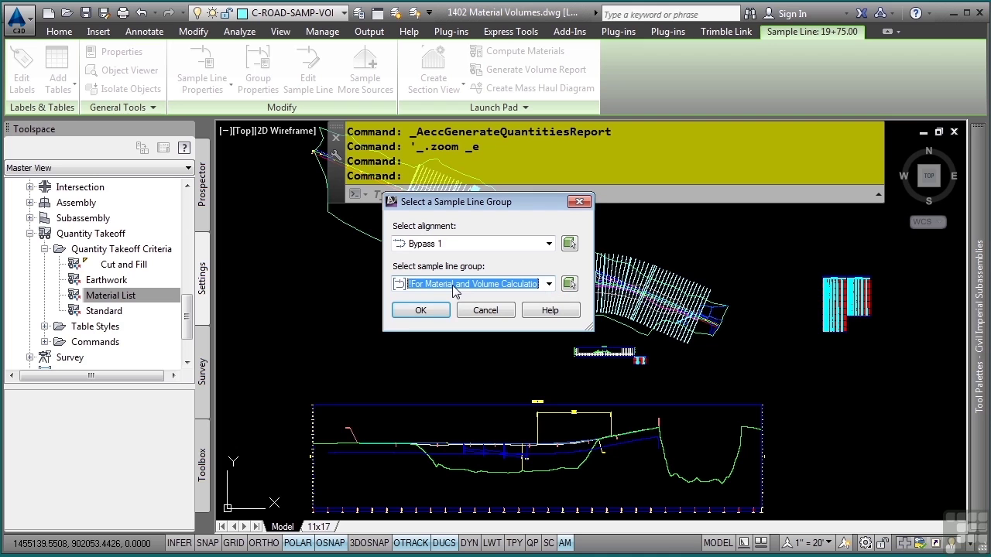
click(420, 310)
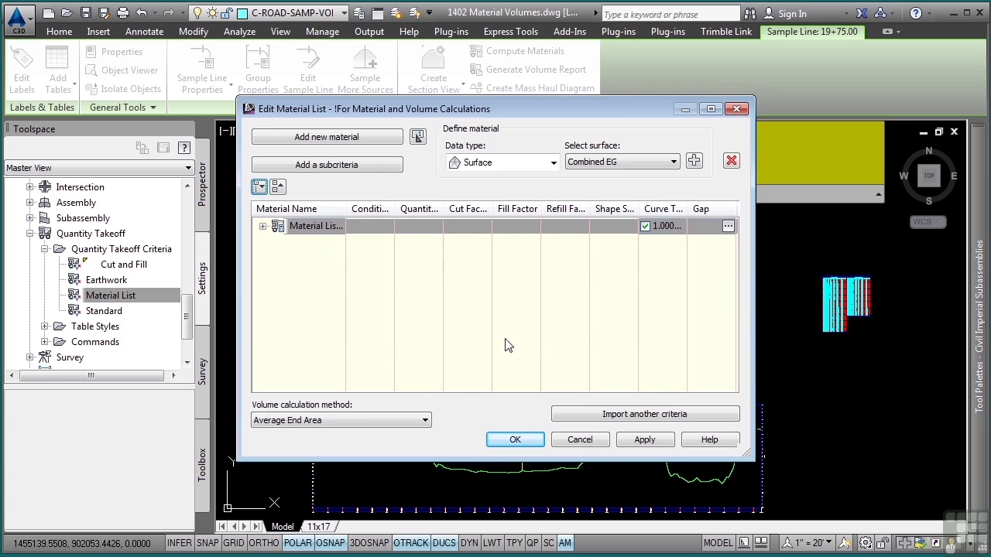
click(264, 226)
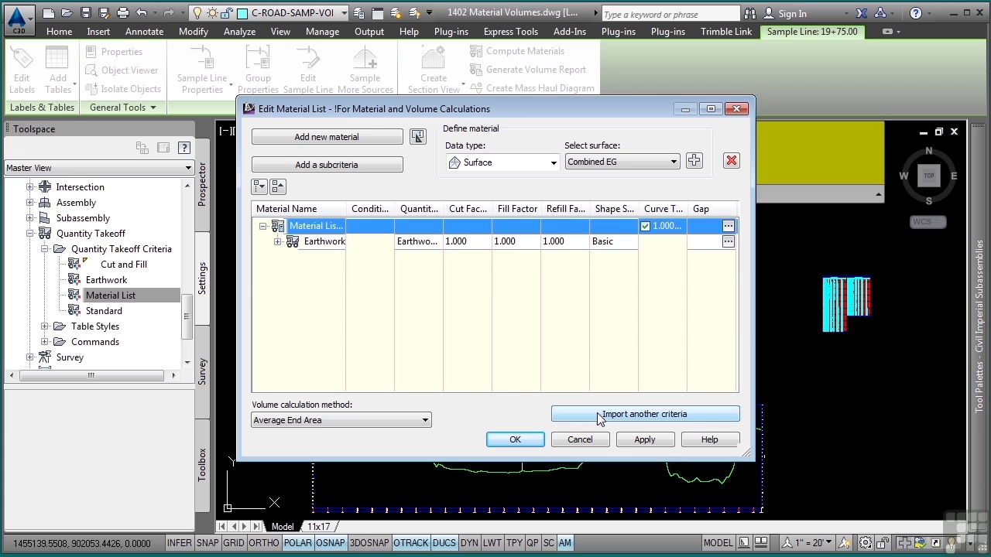
Import the Material List takeoff criteria alongside Earthwork
click(645, 416)
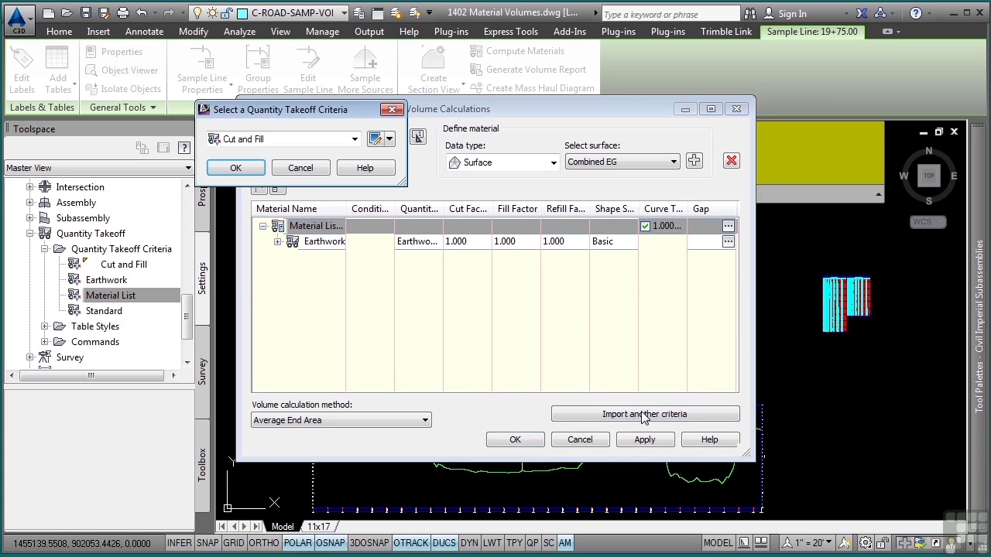
click(307, 140)
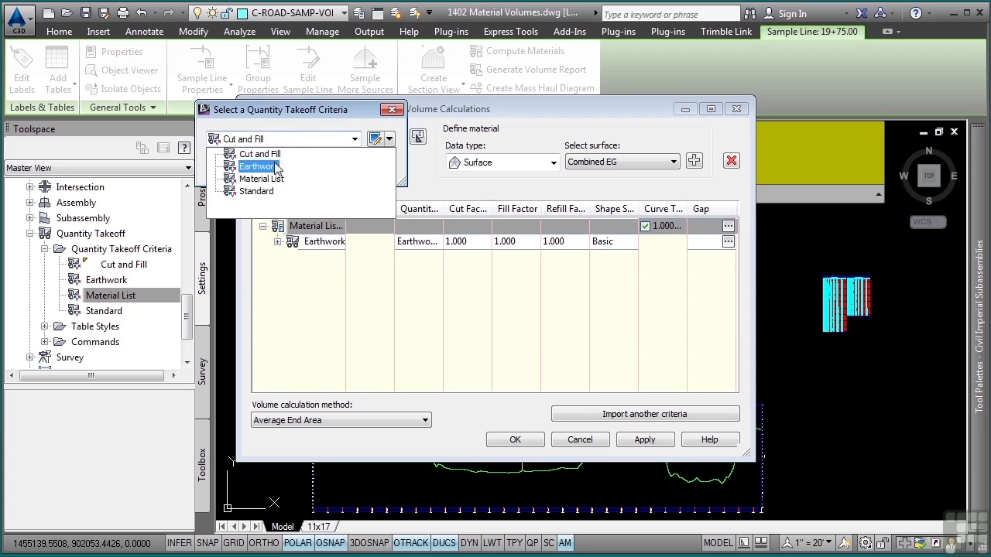
click(263, 179)
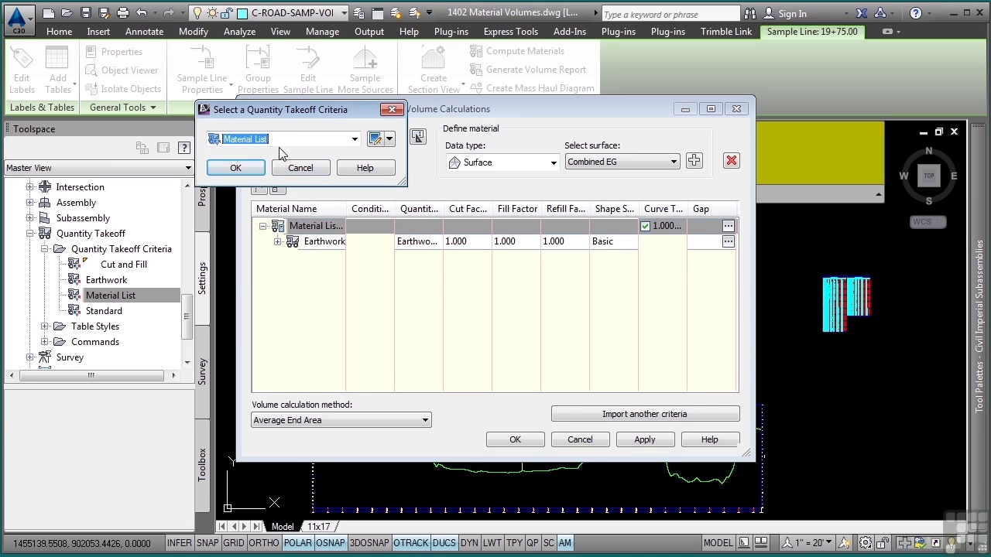
click(236, 165)
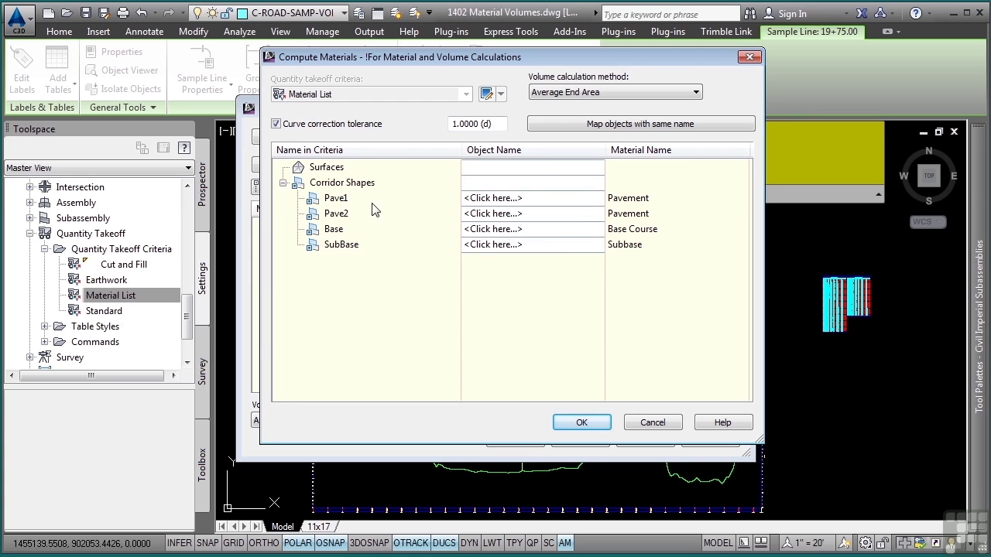
Assign BYPASS-1 Pave1, Pave2, Base and SubBase to their shapes and compute materials
click(529, 199)
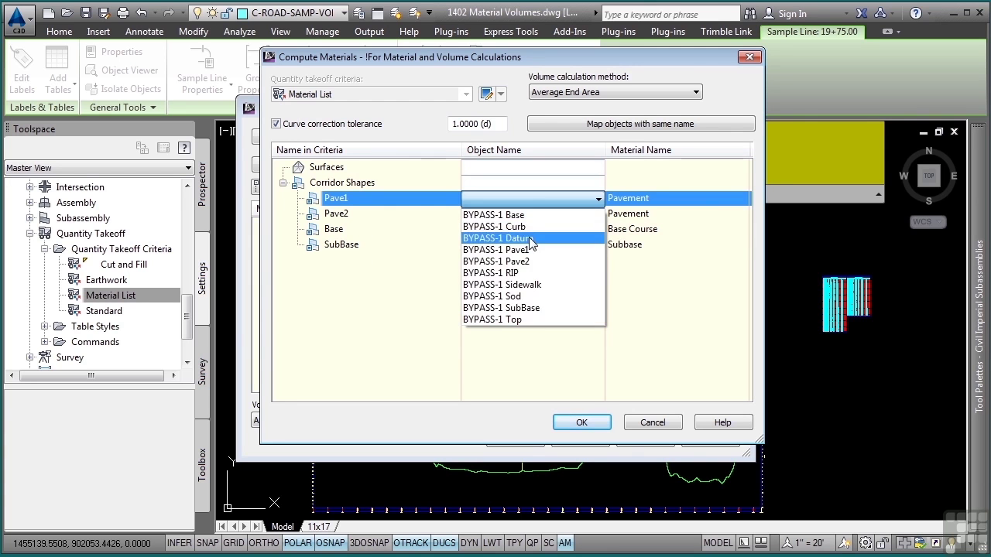
click(543, 260)
click(550, 223)
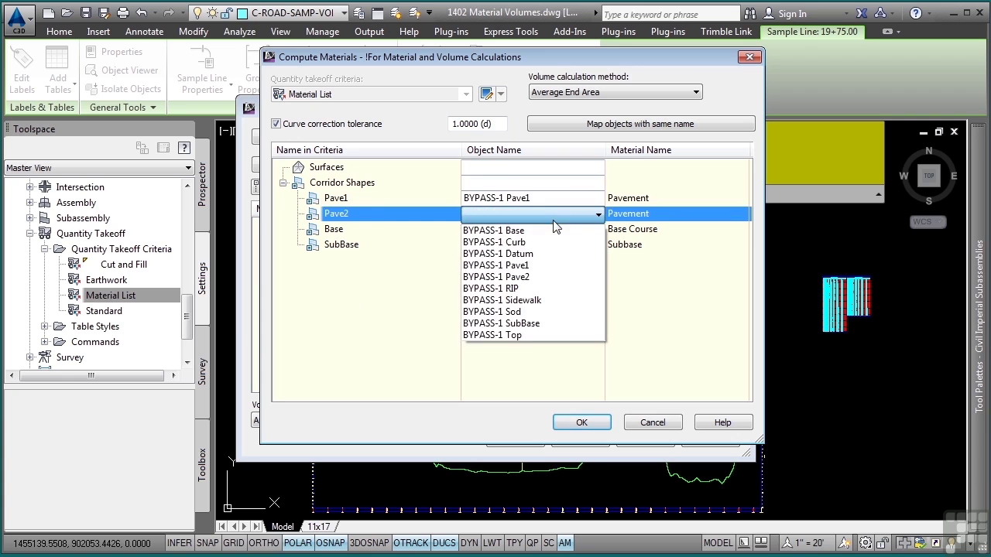
click(548, 279)
click(548, 229)
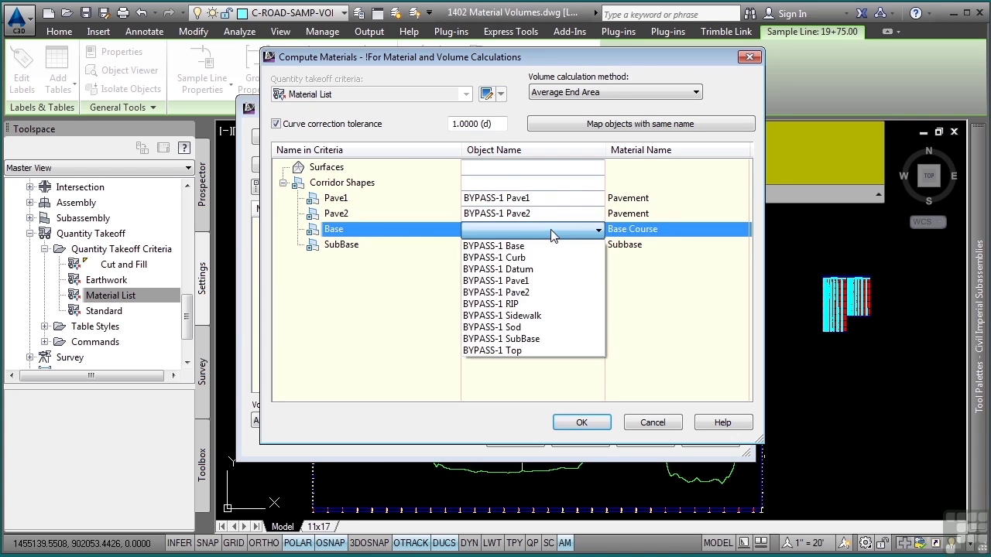
click(546, 246)
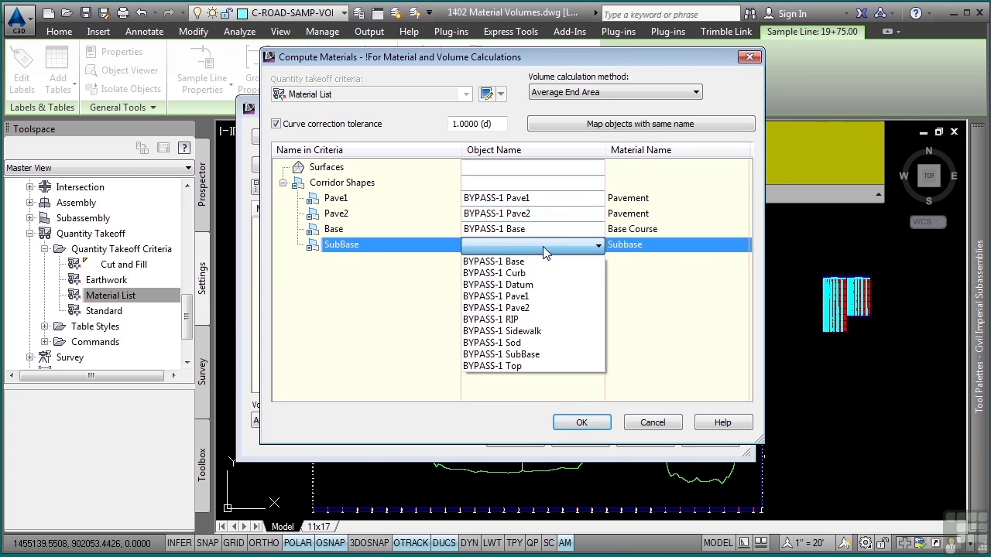
click(559, 354)
click(592, 431)
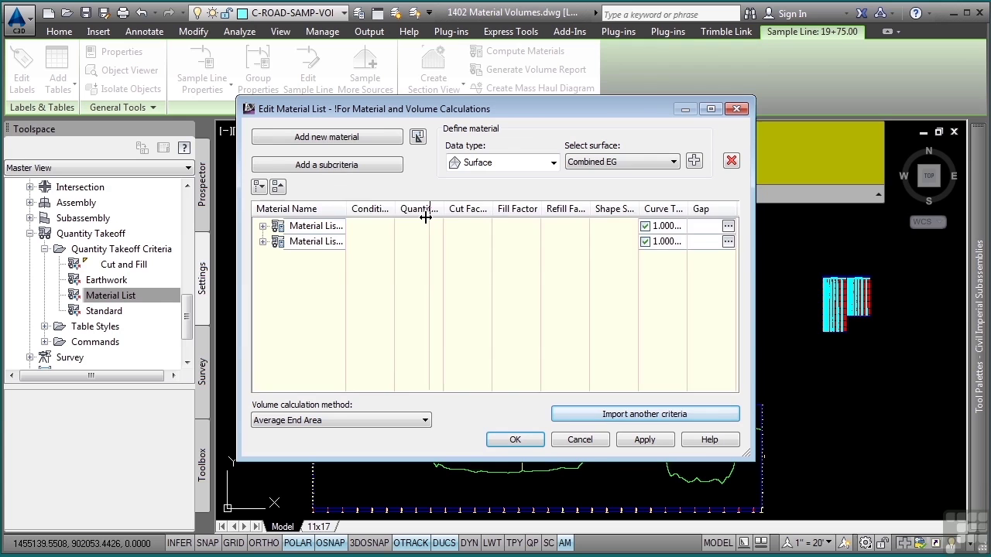
Widen the name column and rename Material List - (2) to Materials
drag(345, 209, 428, 211)
click(263, 226)
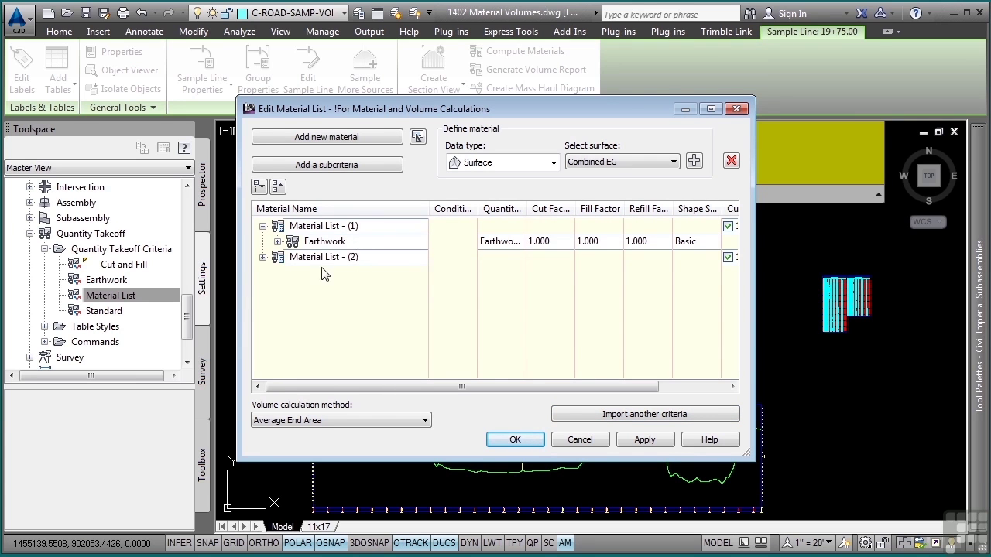
double_click(330, 259)
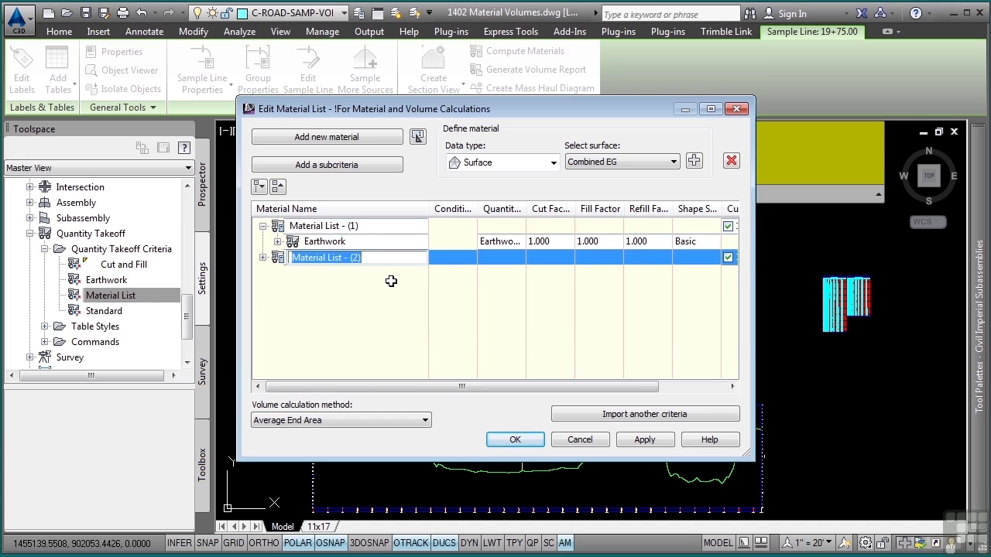
text(Materials)
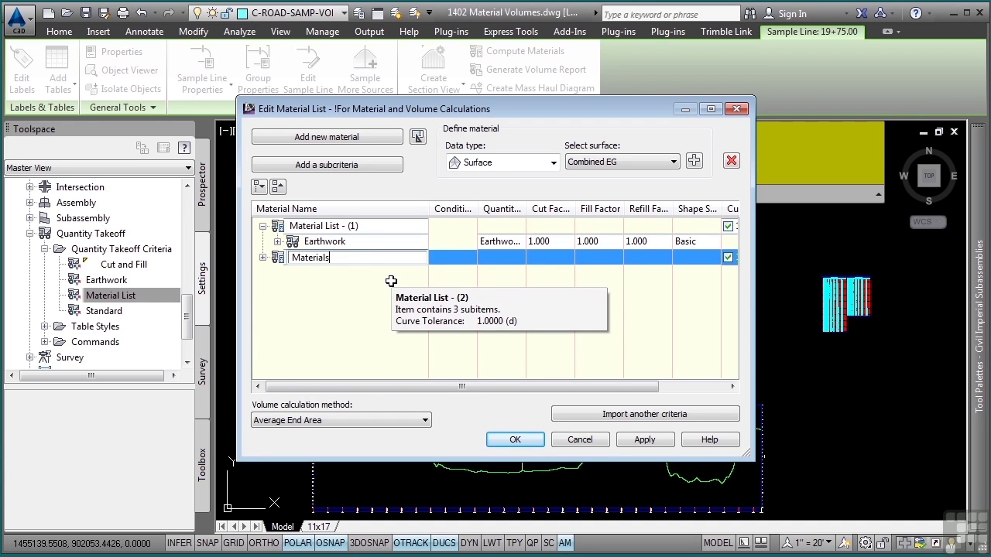
key(Return)
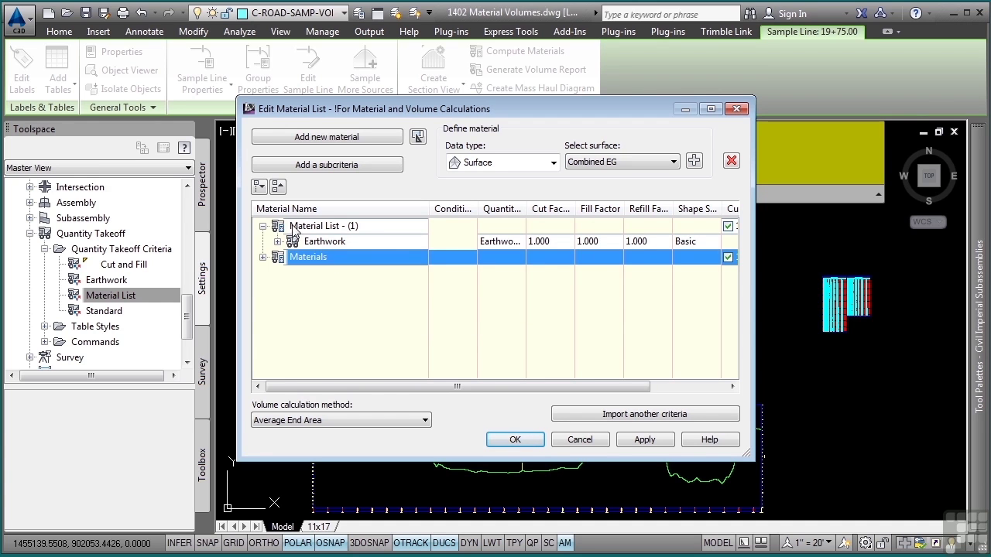
Rename Material List - (1) to Earthworks and select Subbase under Materials
click(310, 226)
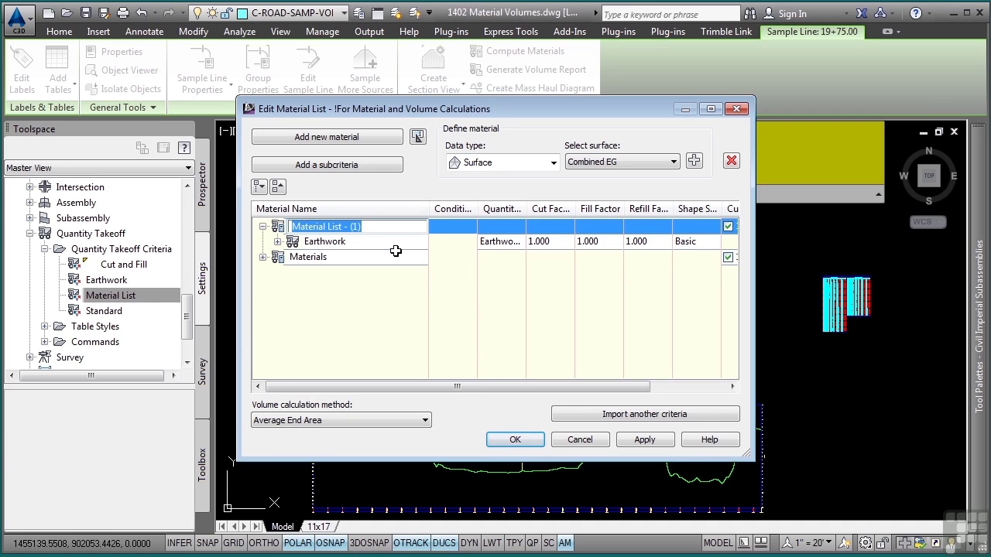
text(Earthworks)
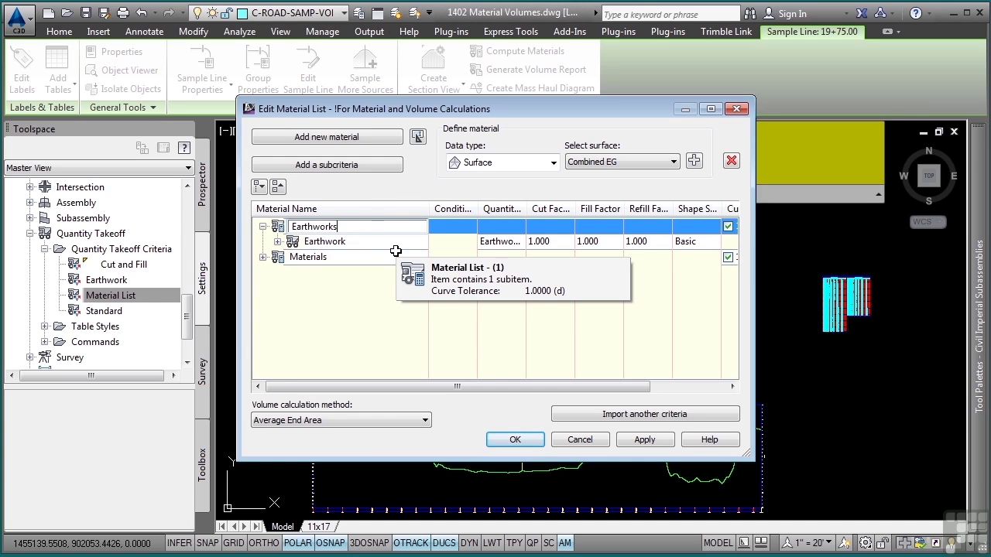
key(Return)
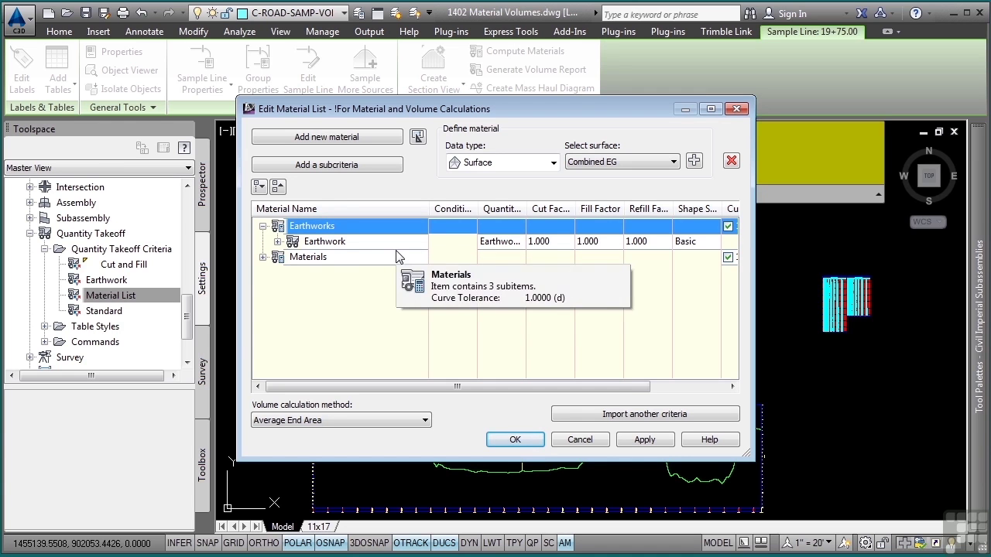
click(263, 257)
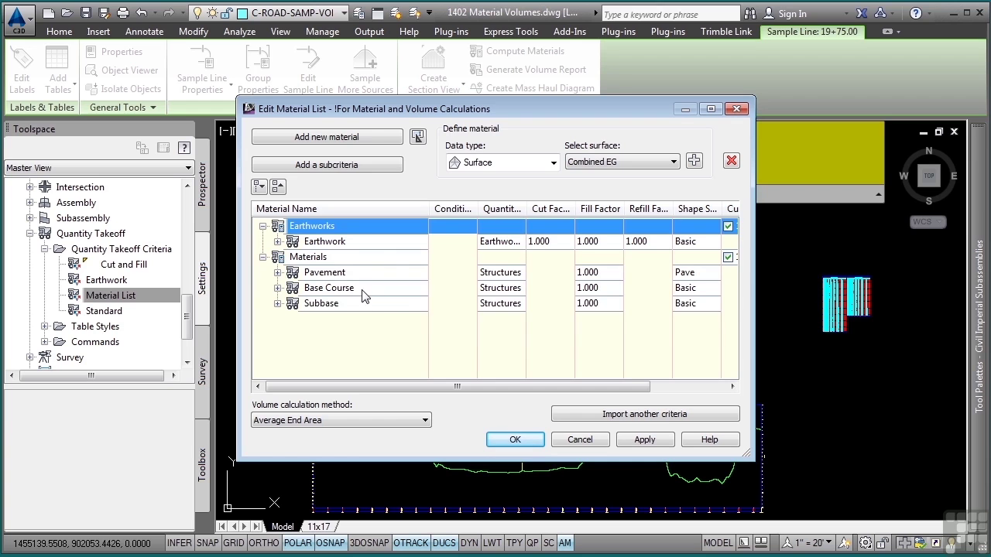
click(395, 303)
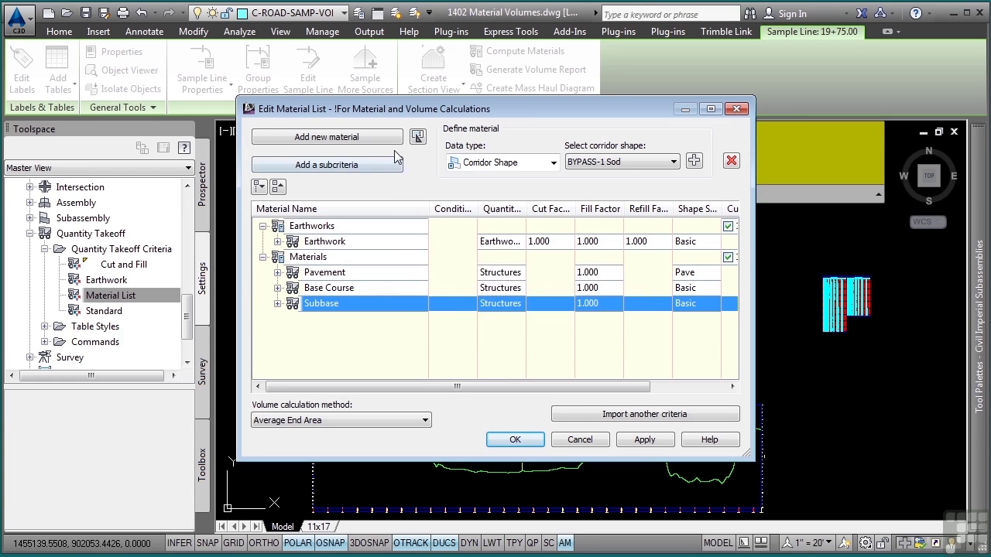
Add a new material named Sod with a Structures quantity type
click(365, 138)
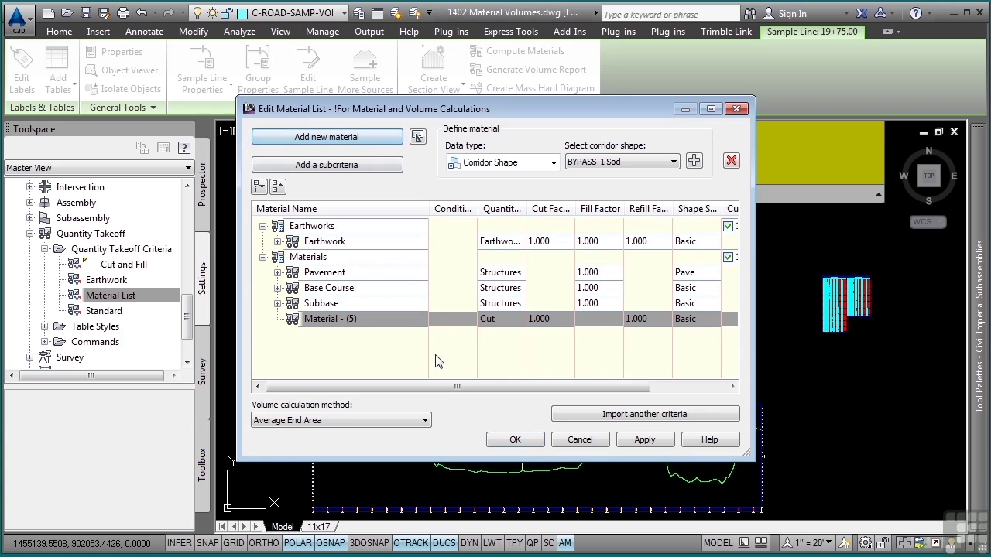
double_click(347, 323)
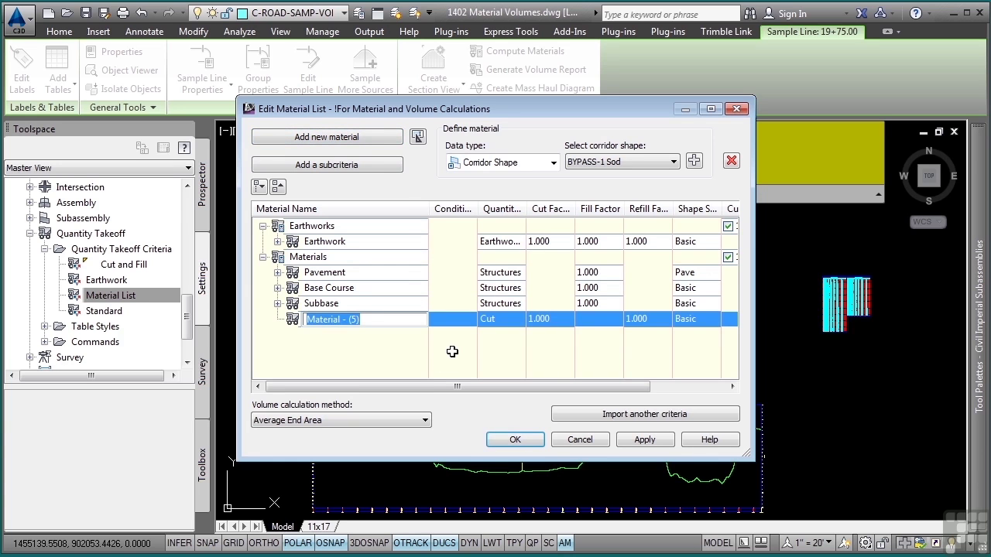
text(Sod)
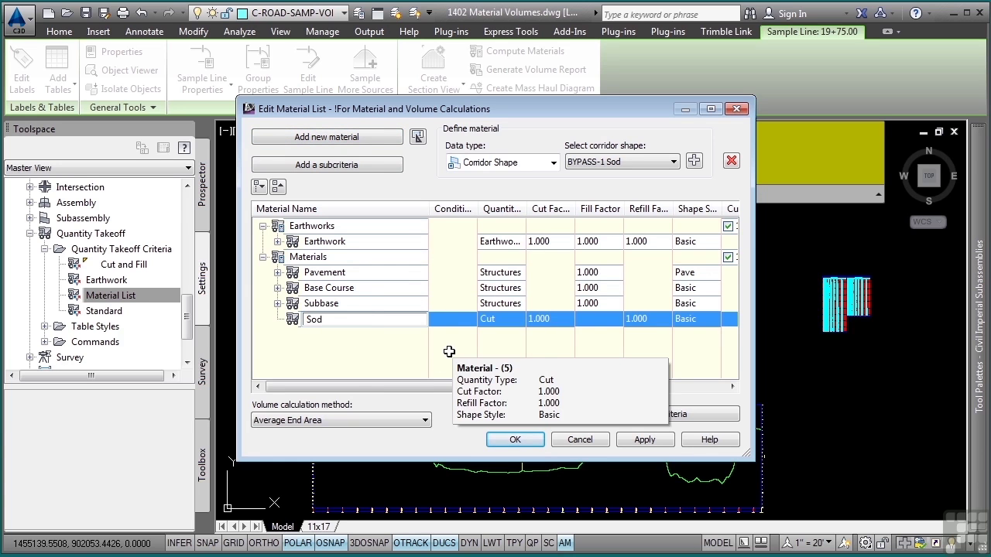
key(Return)
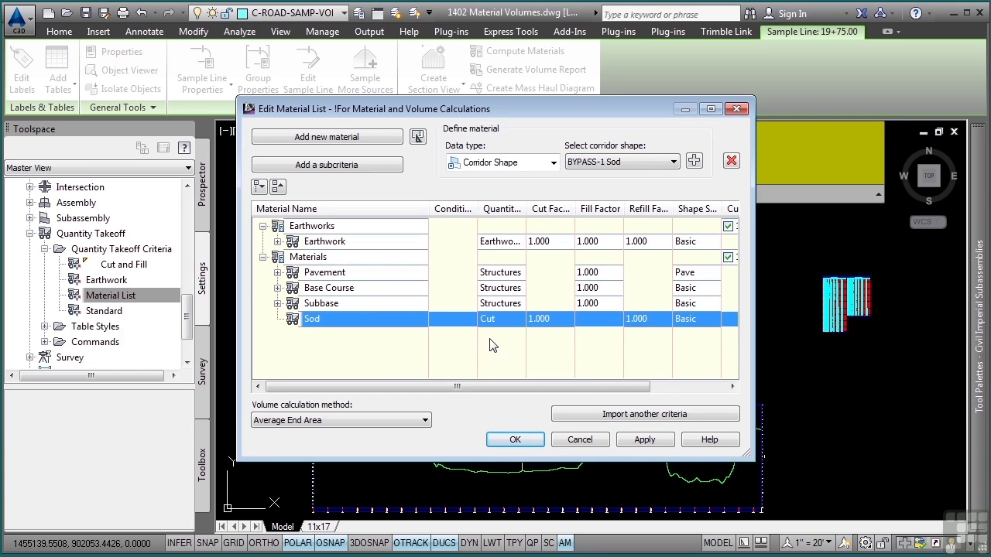
click(504, 319)
click(513, 381)
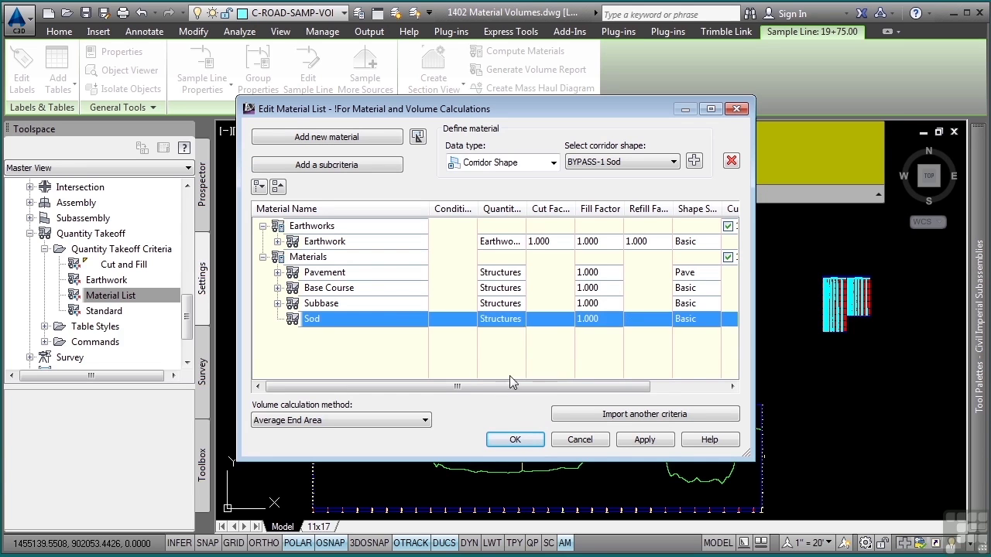
Add the BYPASS-1 Sod corridor shape as the Sod material's criterion
click(553, 163)
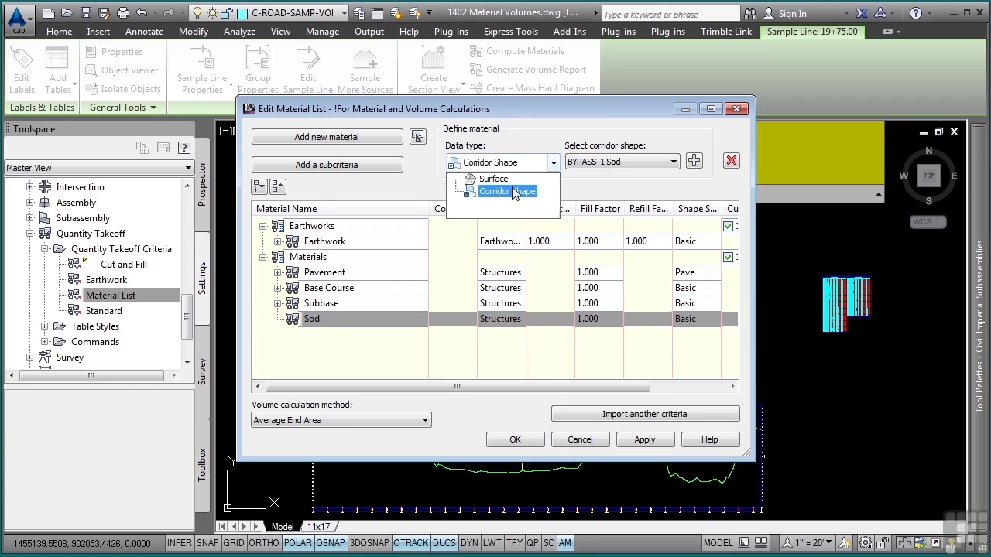
click(553, 163)
click(674, 162)
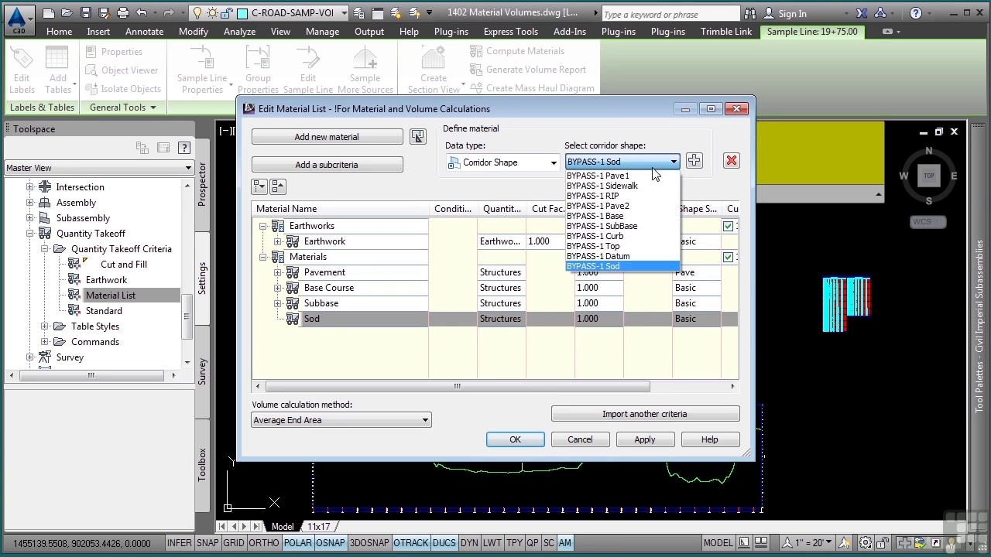
click(620, 266)
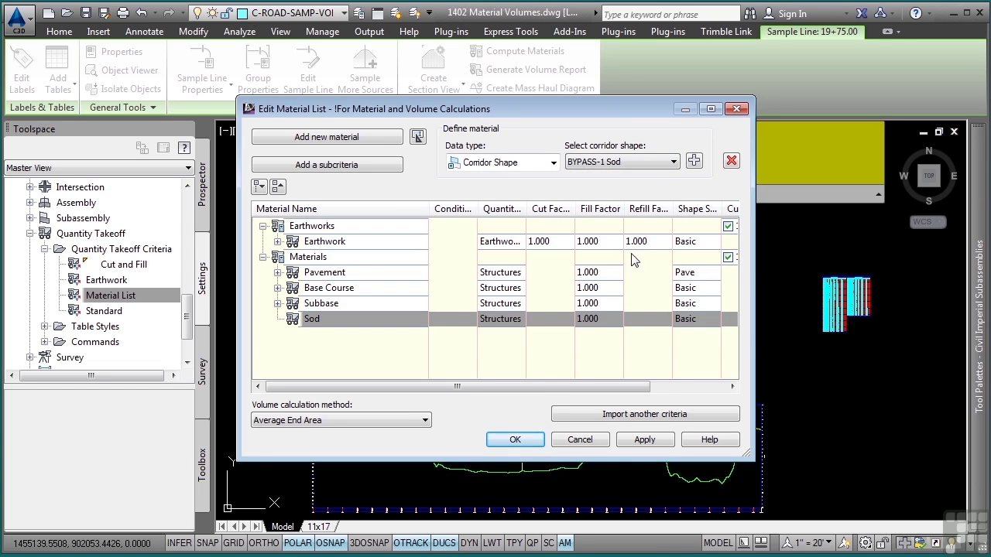
click(695, 161)
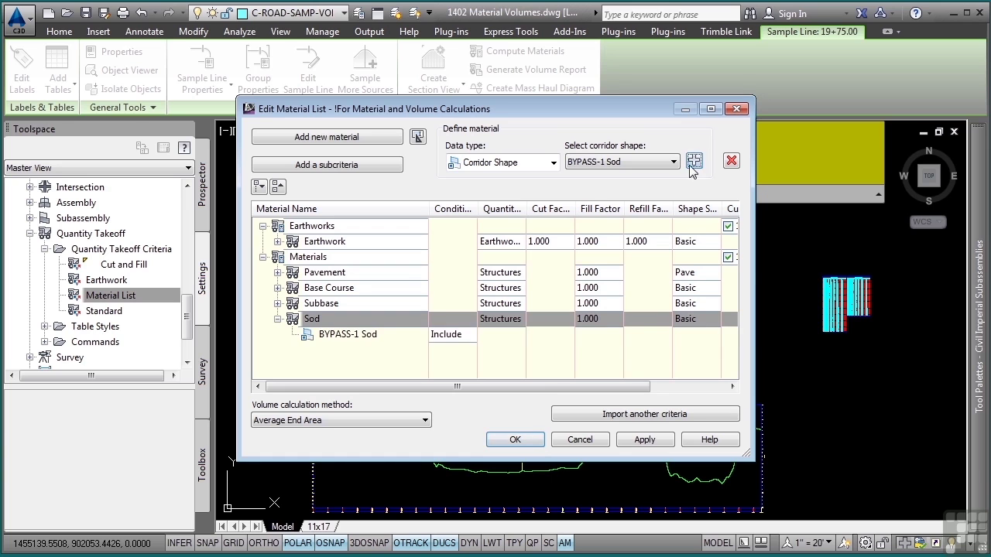
click(278, 319)
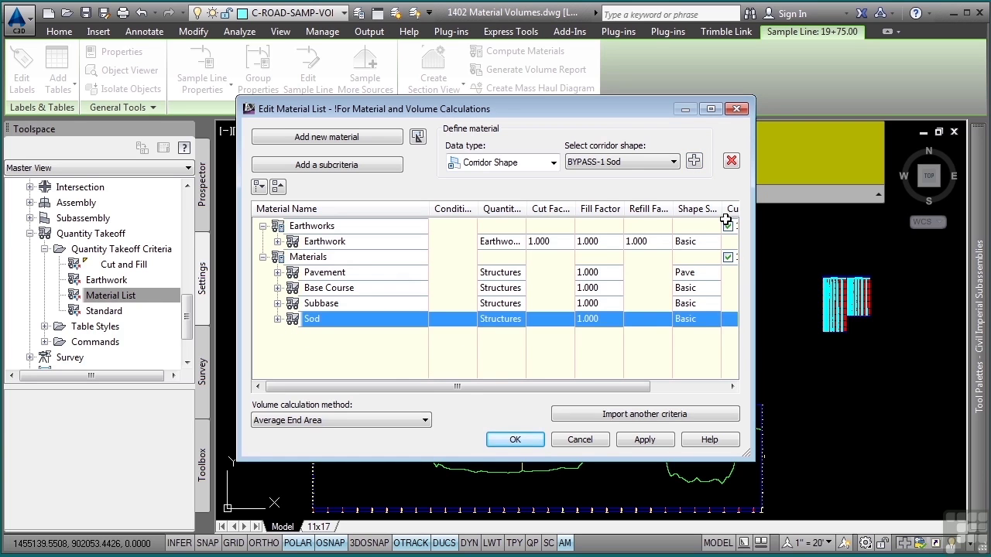
drag(721, 209, 737, 206)
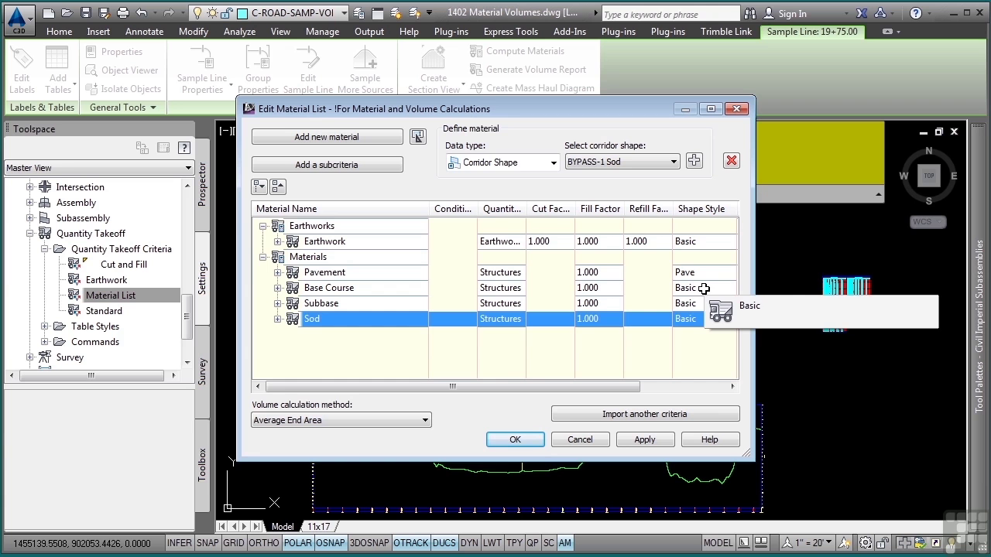
Accept the material list edits and select one of the corridor's sample lines
click(515, 440)
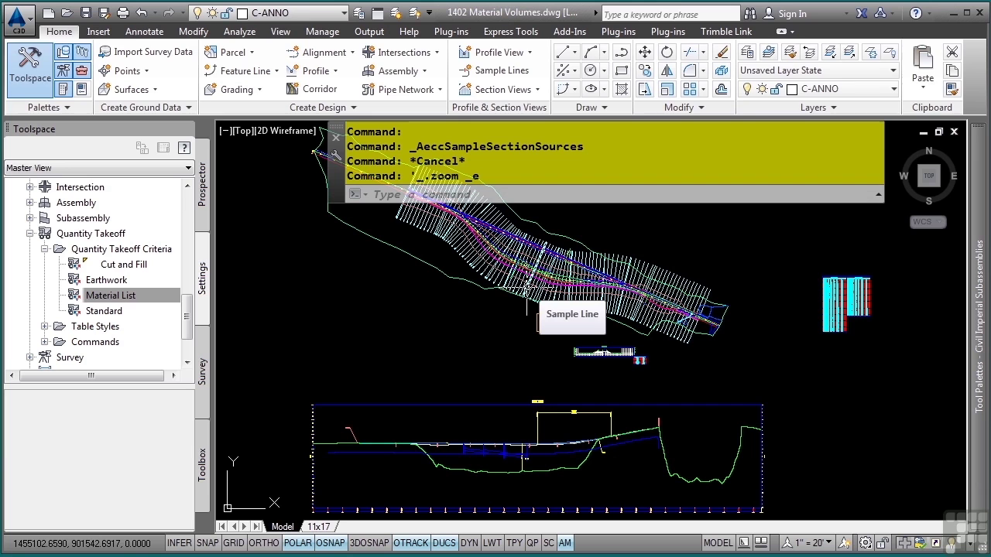
click(529, 286)
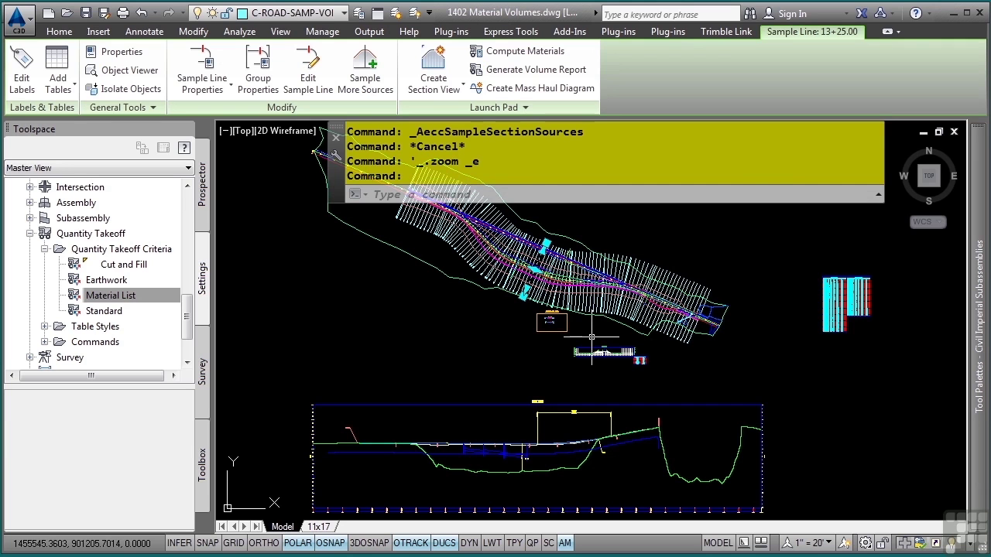
Generate a volume report using the Materials list and the Select Material.xsl style sheet
click(539, 75)
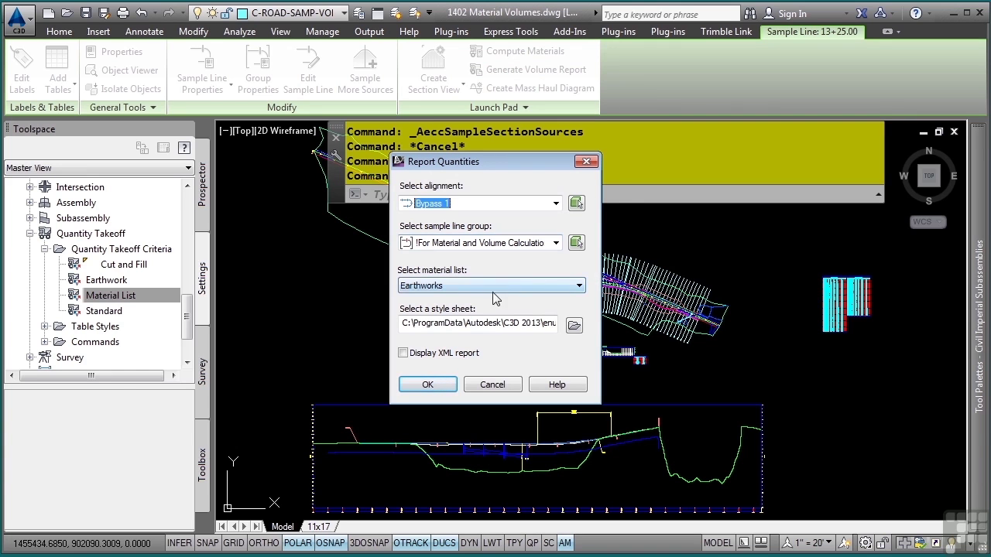
click(444, 288)
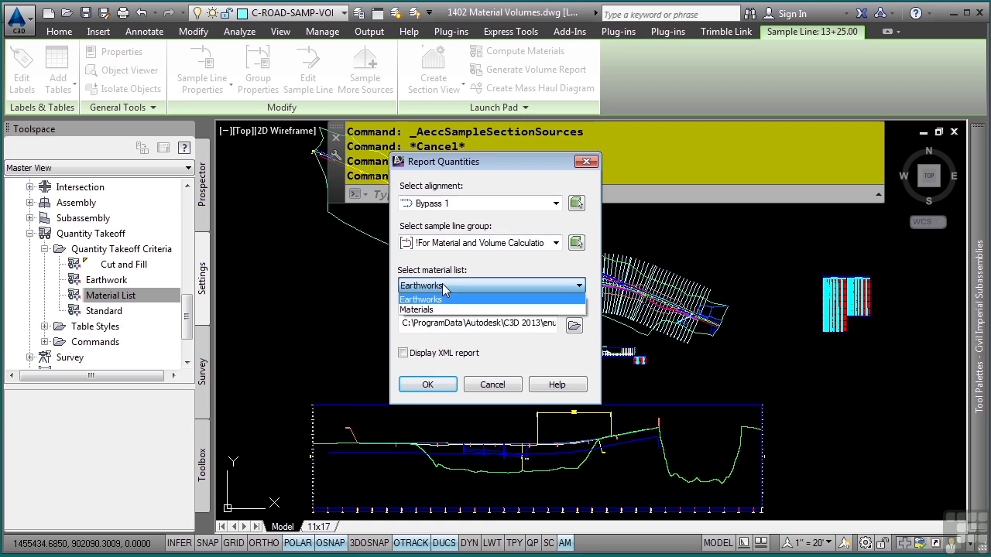
click(444, 308)
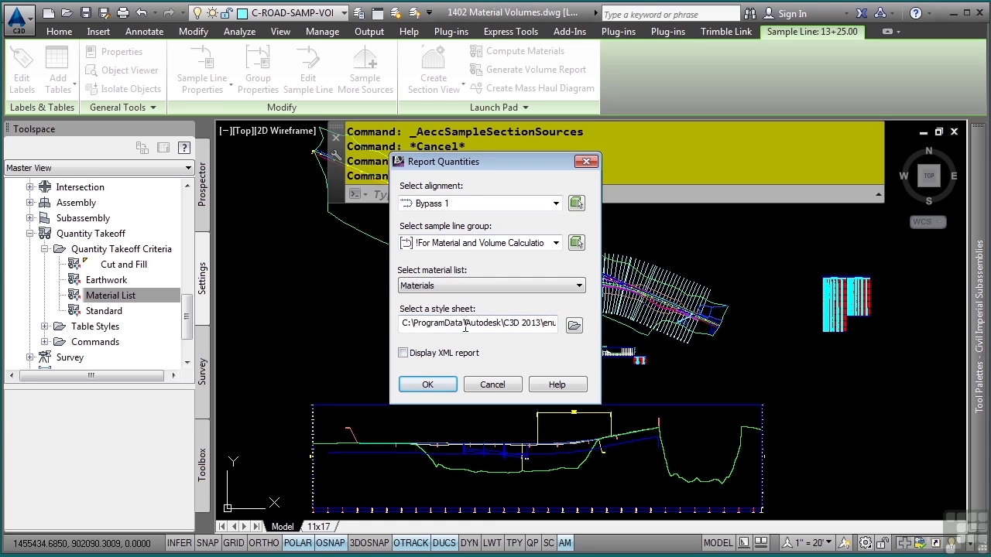
drag(434, 318, 555, 322)
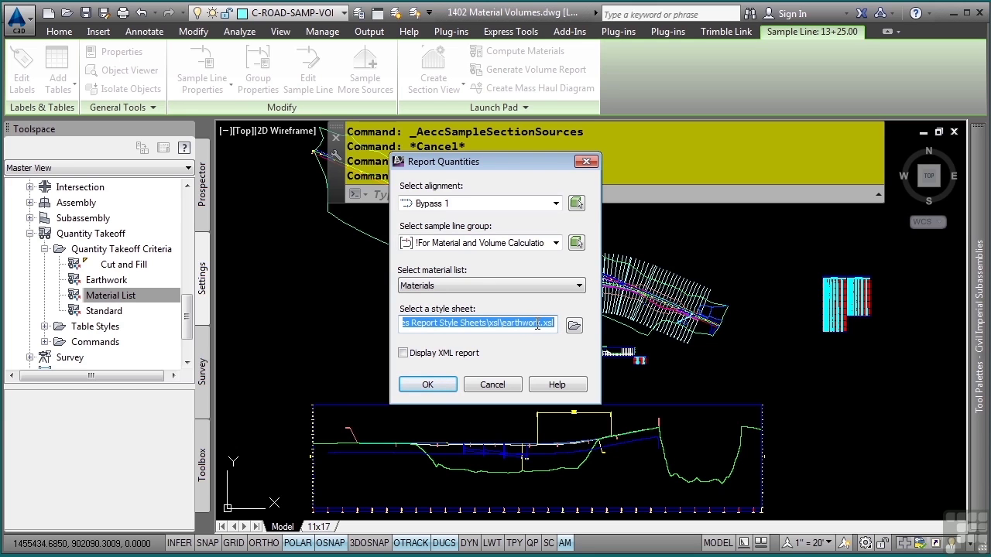
click(574, 326)
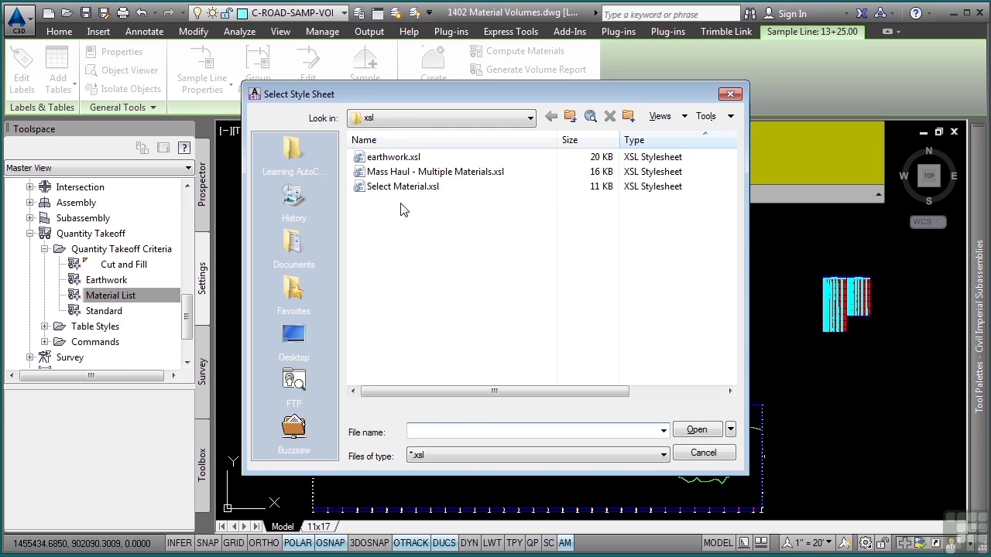
click(392, 191)
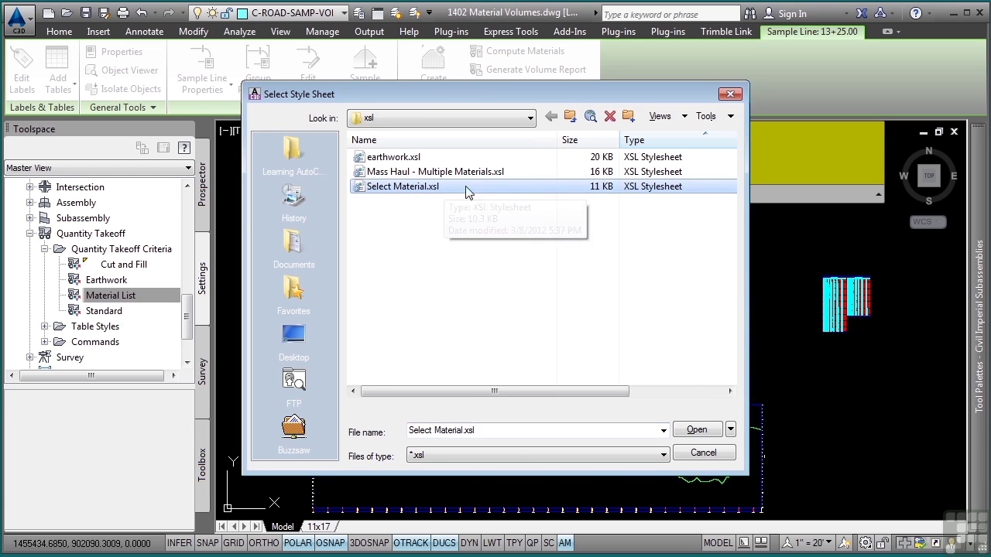
click(697, 432)
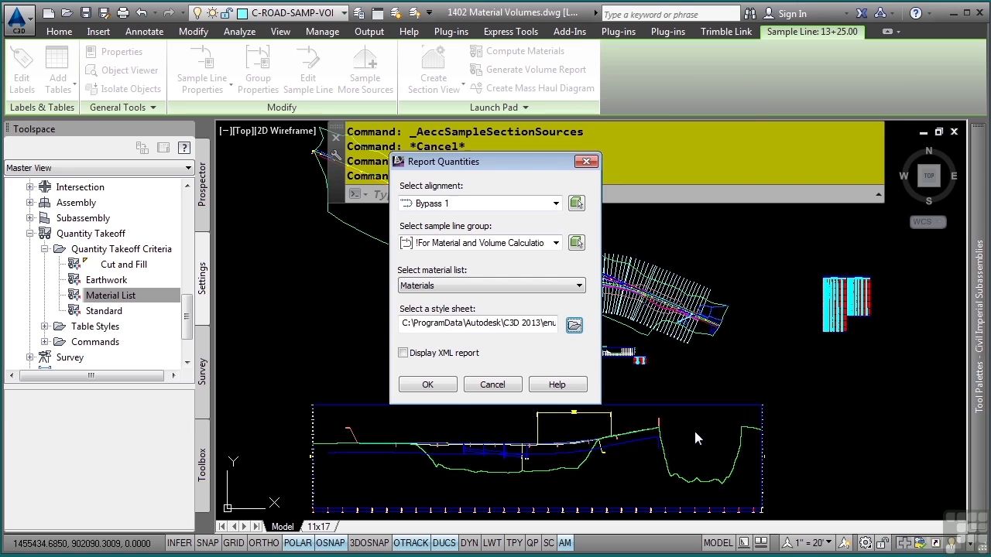
click(448, 386)
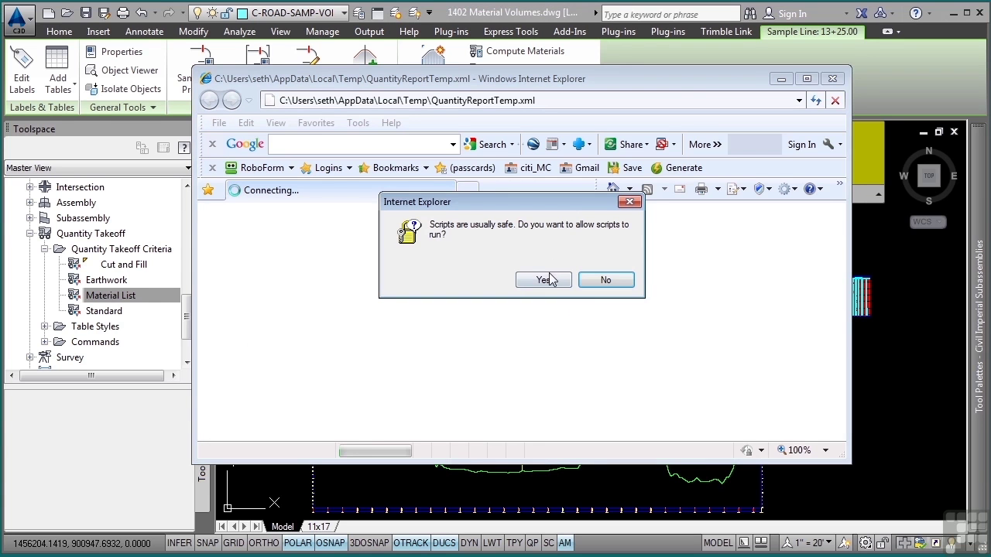
Allow the report's scripts and scroll the Earthwork report down to station 23+56.493
click(544, 280)
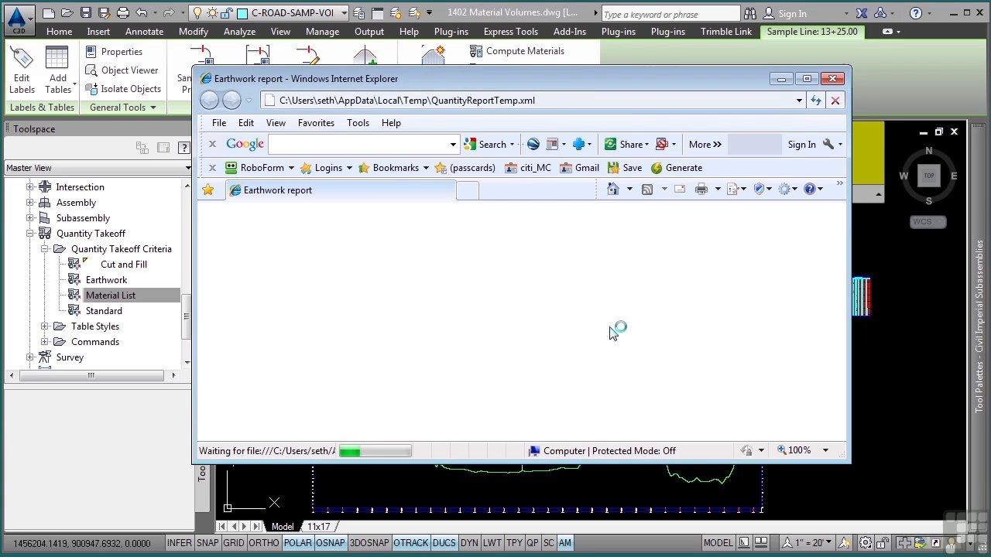
scroll(670, 303, down, 2)
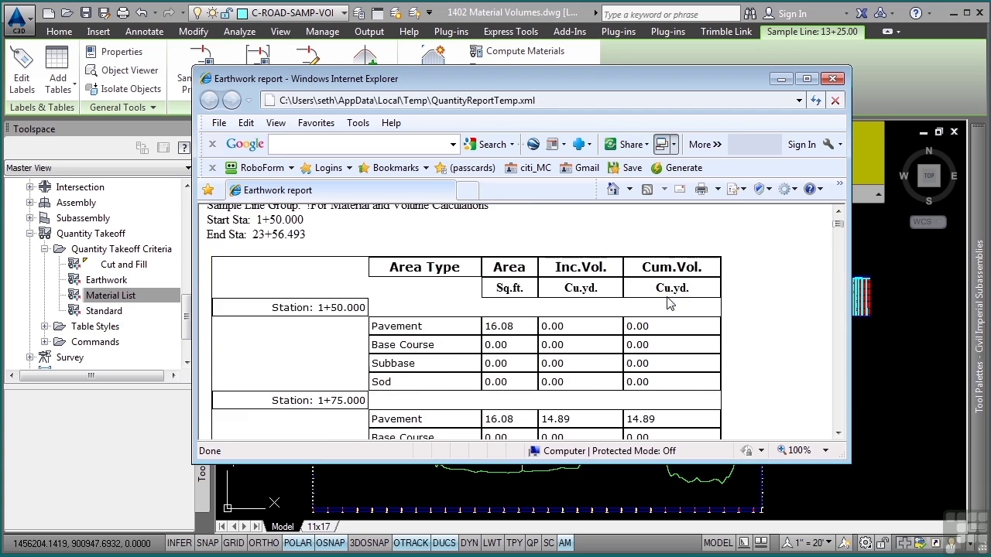
scroll(660, 310, down, 3)
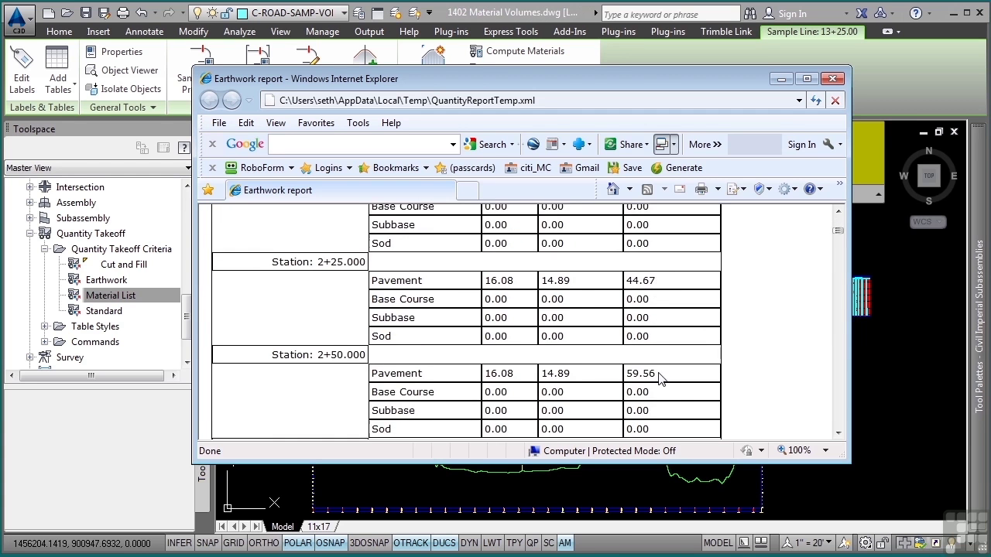
middle_click(676, 274)
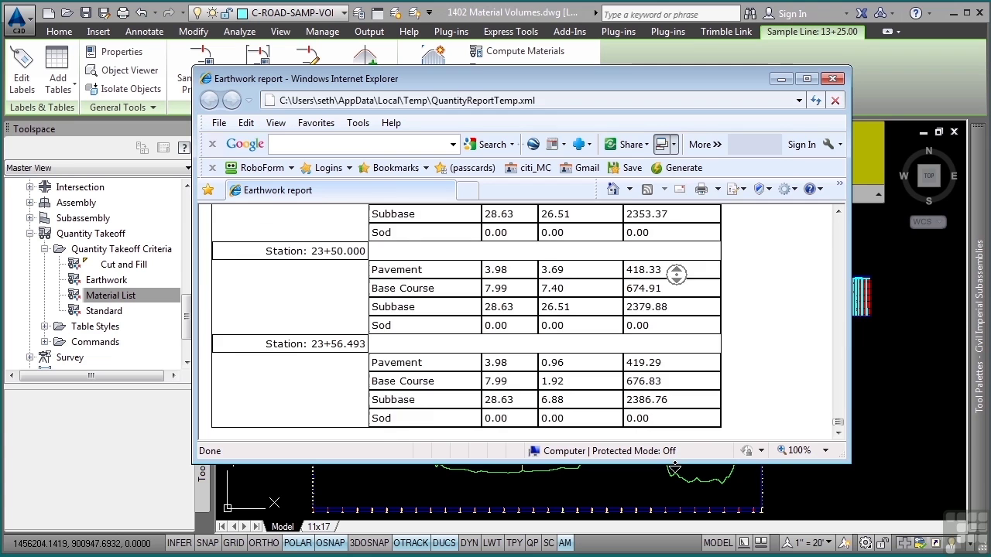
scroll(681, 325, up, 3)
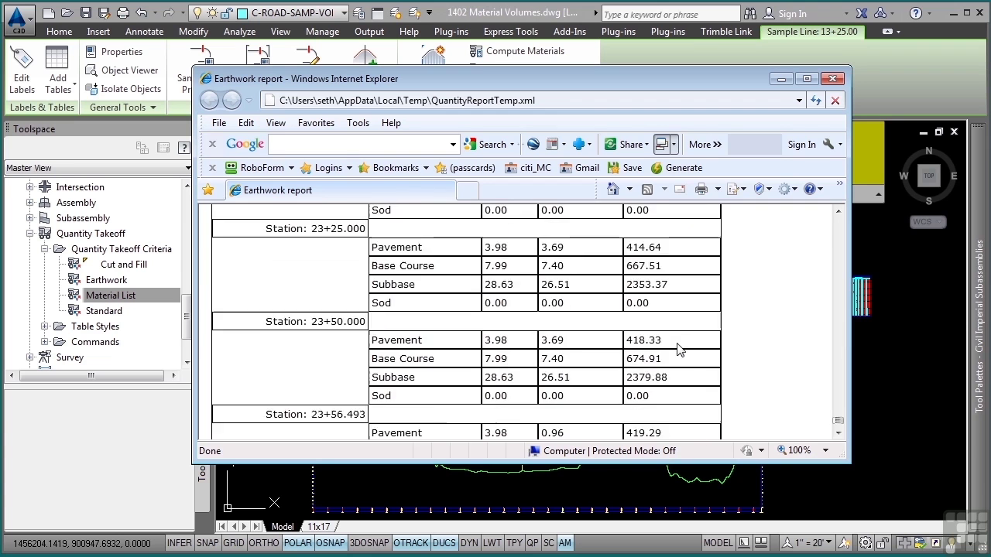
click(832, 78)
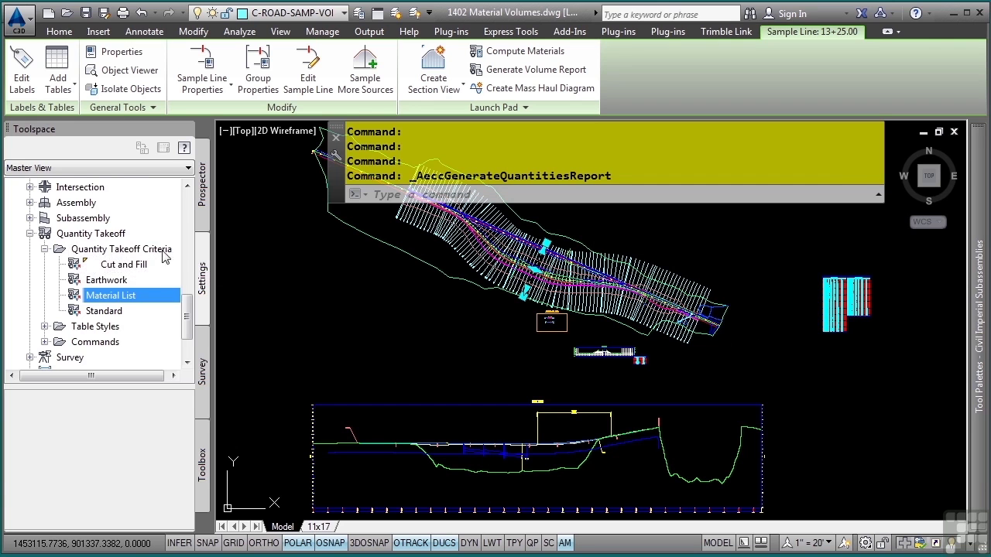
scroll(98, 300, down, 1)
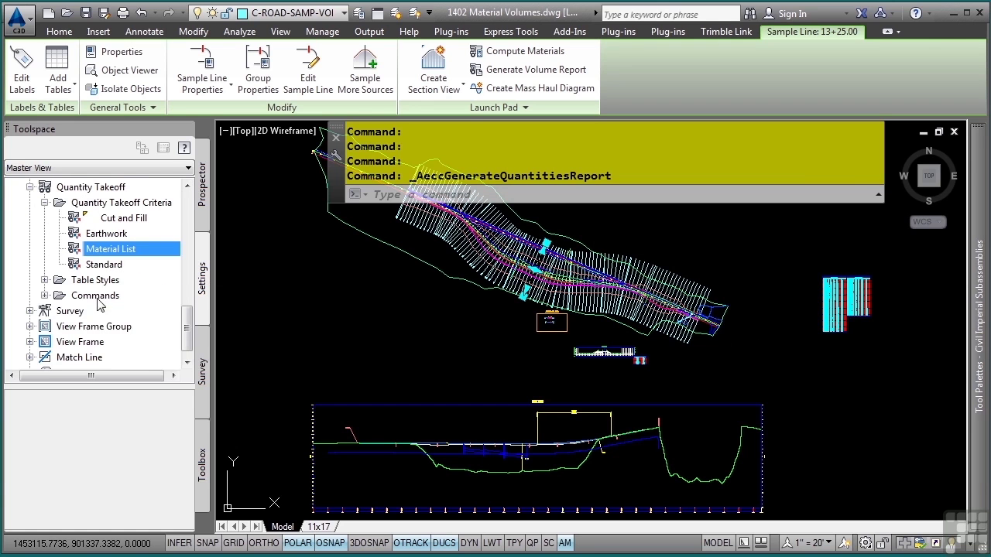
click(44, 280)
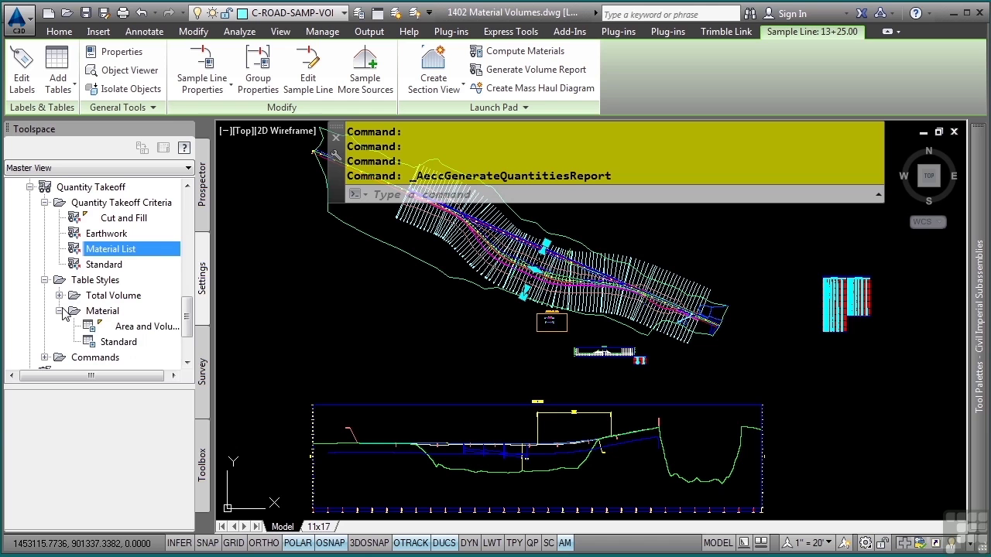
click(163, 330)
double_click(163, 330)
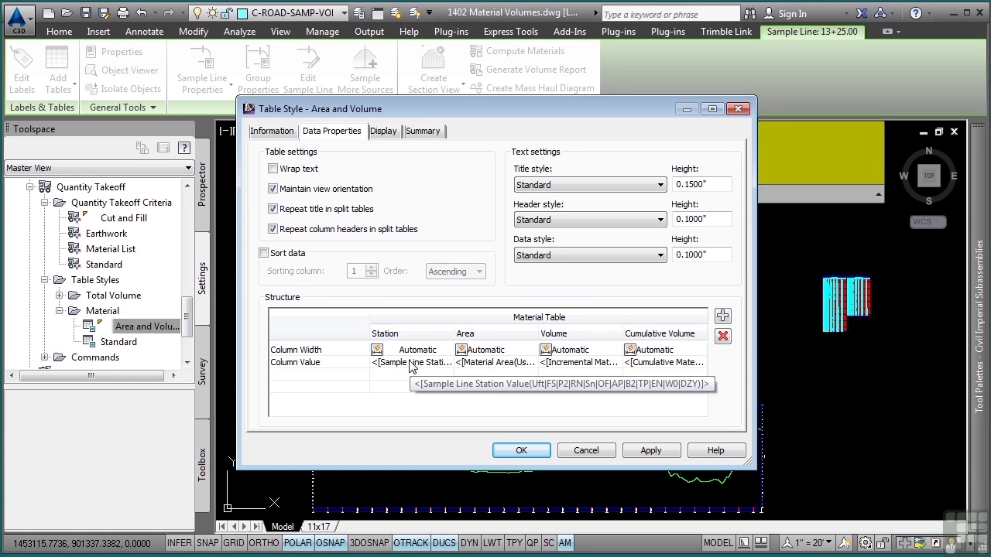
double_click(504, 363)
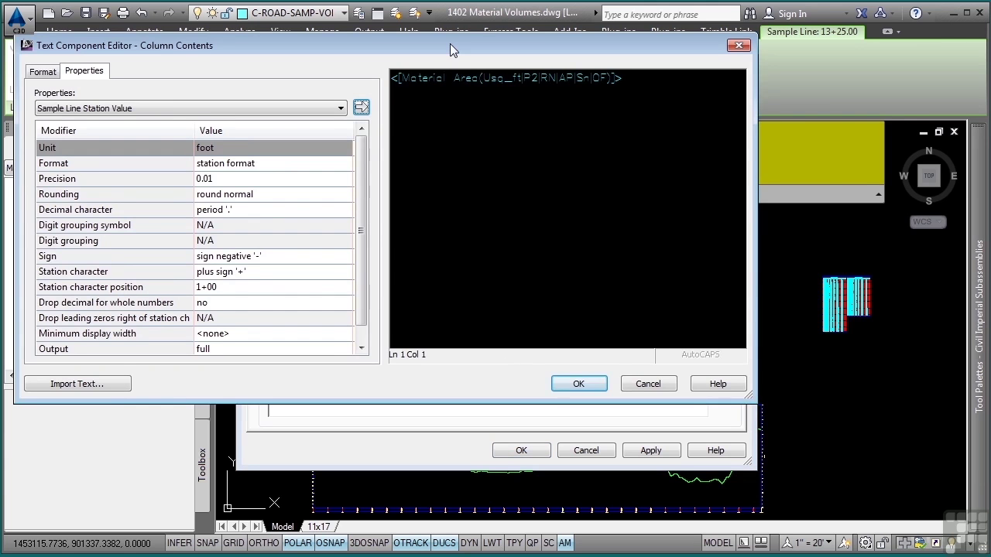
drag(450, 44, 527, 120)
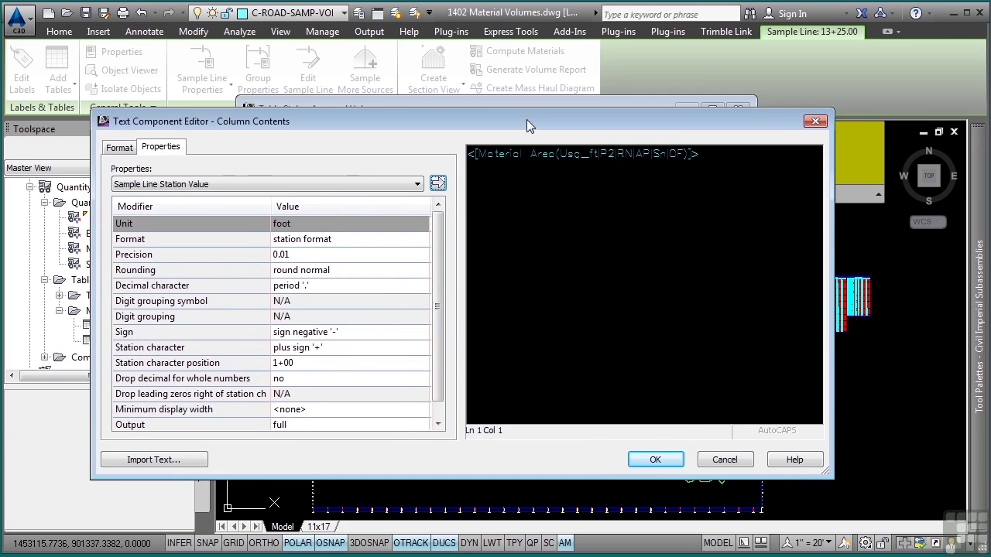
click(629, 157)
click(392, 186)
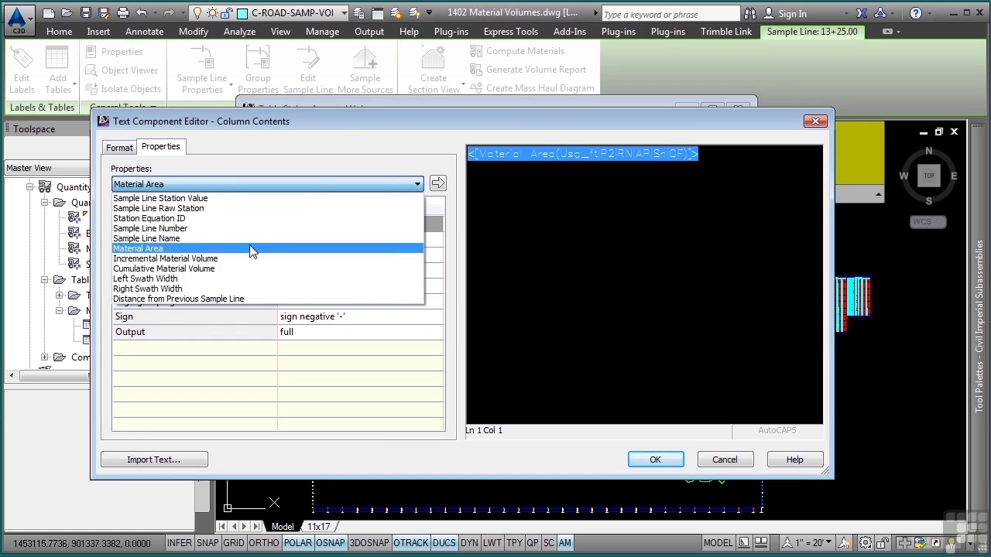
click(724, 459)
click(533, 456)
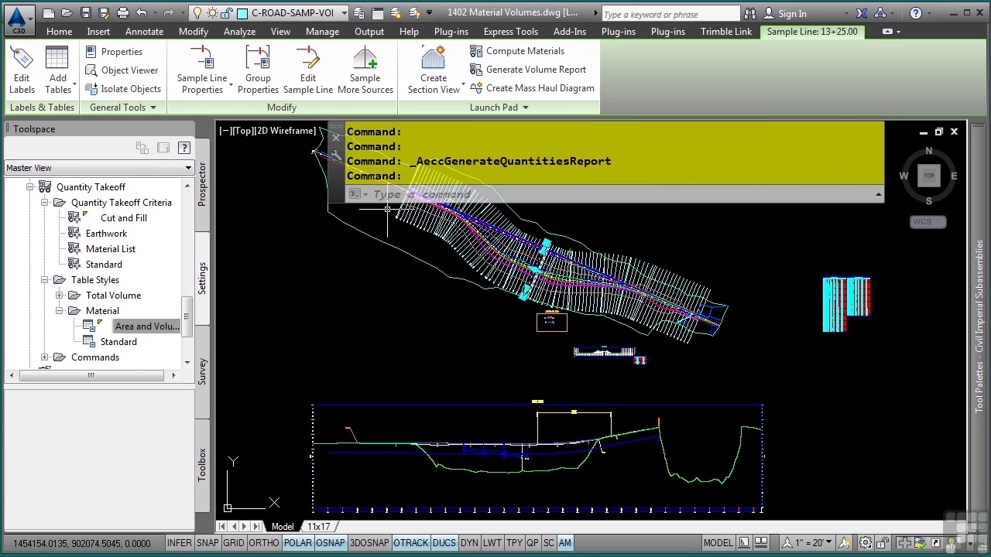
Configure a Material Volume table for Pavement from the Materials list
click(72, 92)
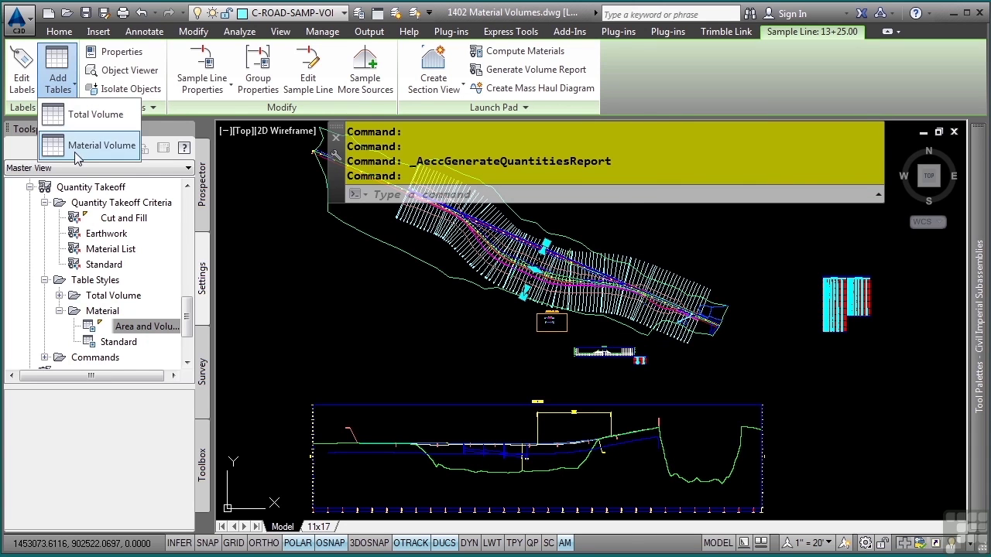
click(85, 145)
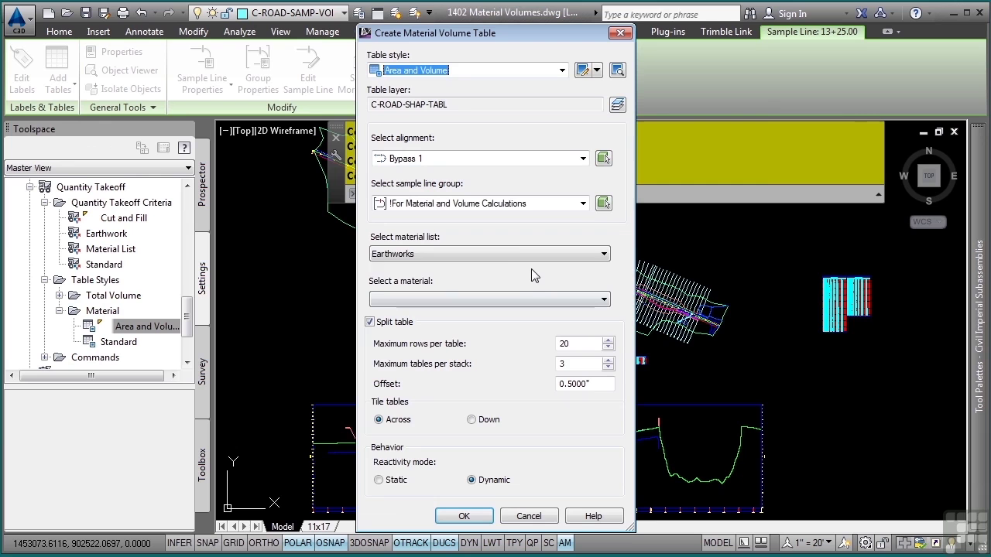
click(513, 256)
click(416, 277)
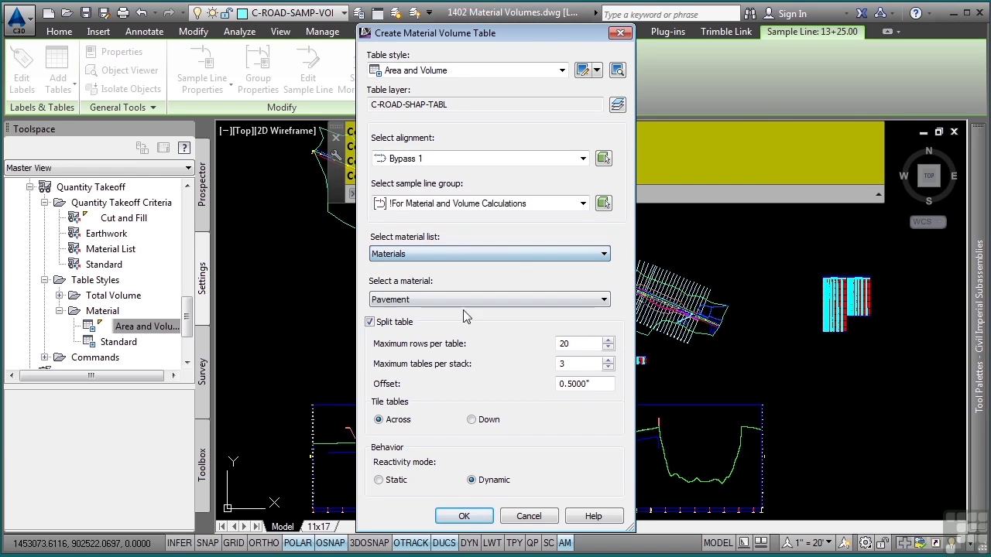
click(466, 301)
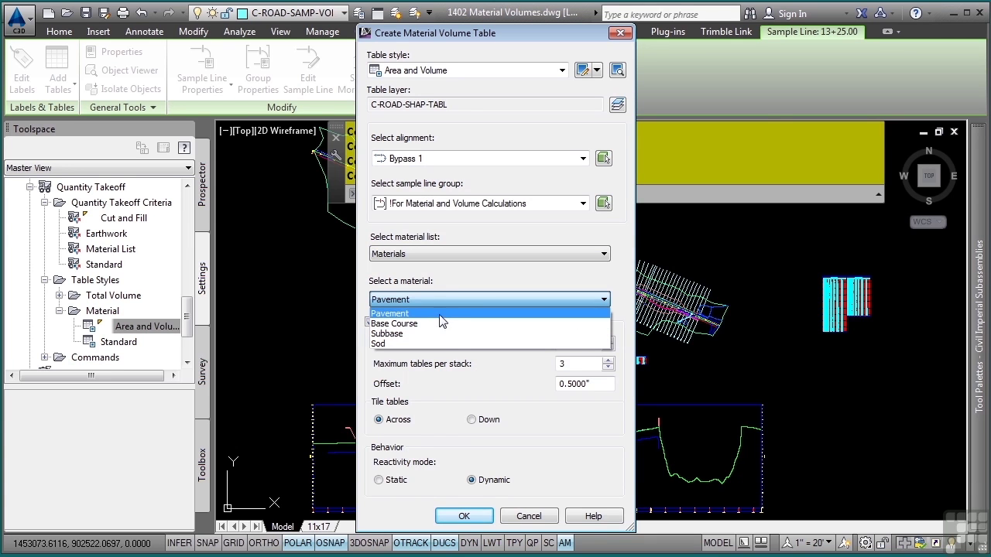
click(446, 316)
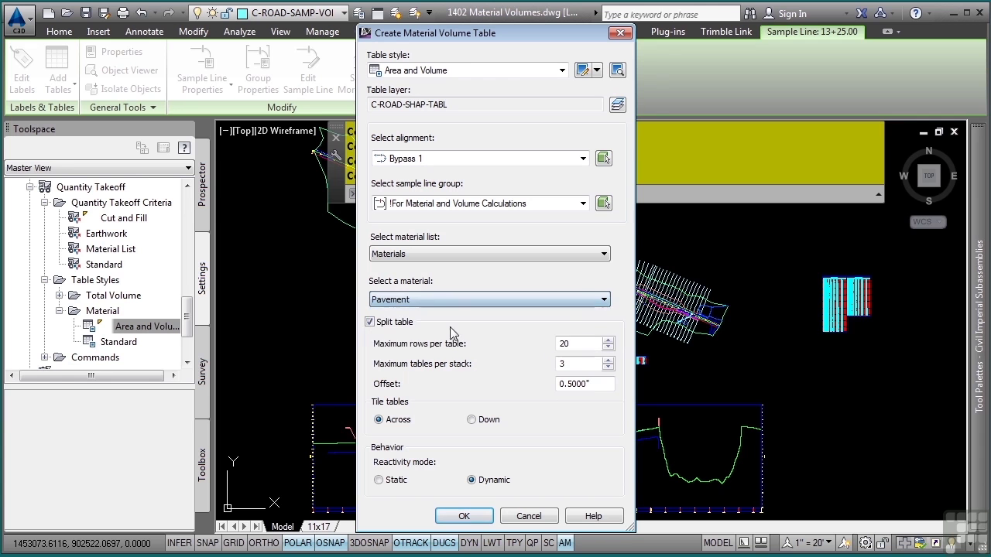
click(464, 516)
scroll(615, 309, down, 3)
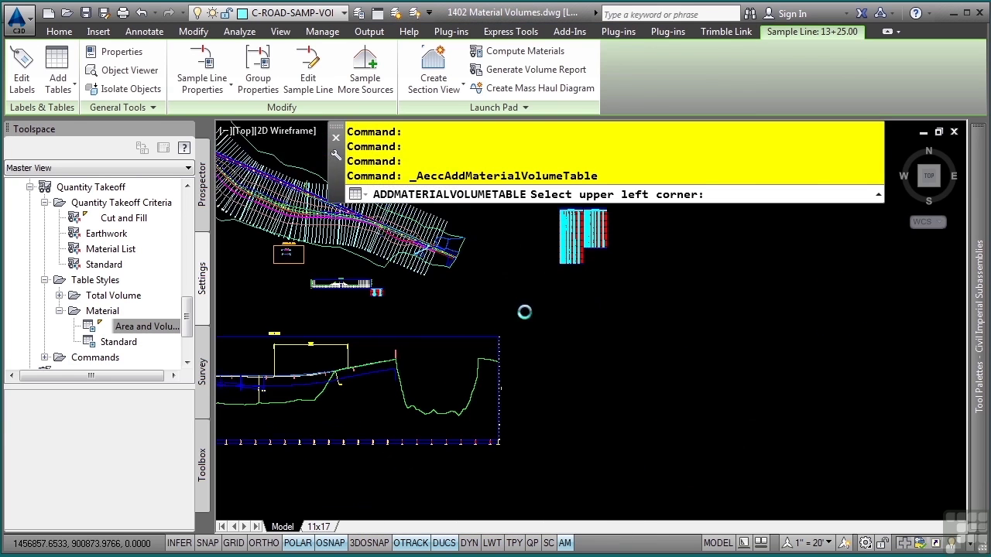
Place the Pavement material tables in the drawing and zoom in on their headers
click(616, 309)
scroll(615, 310, up, 3)
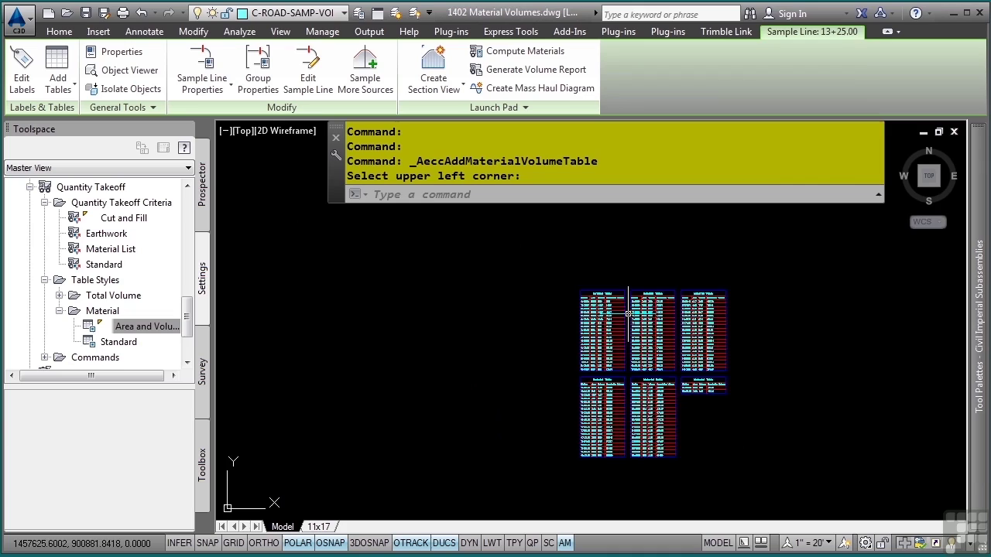
scroll(616, 314, up, 3)
scroll(616, 315, up, 1)
scroll(570, 346, down, 2)
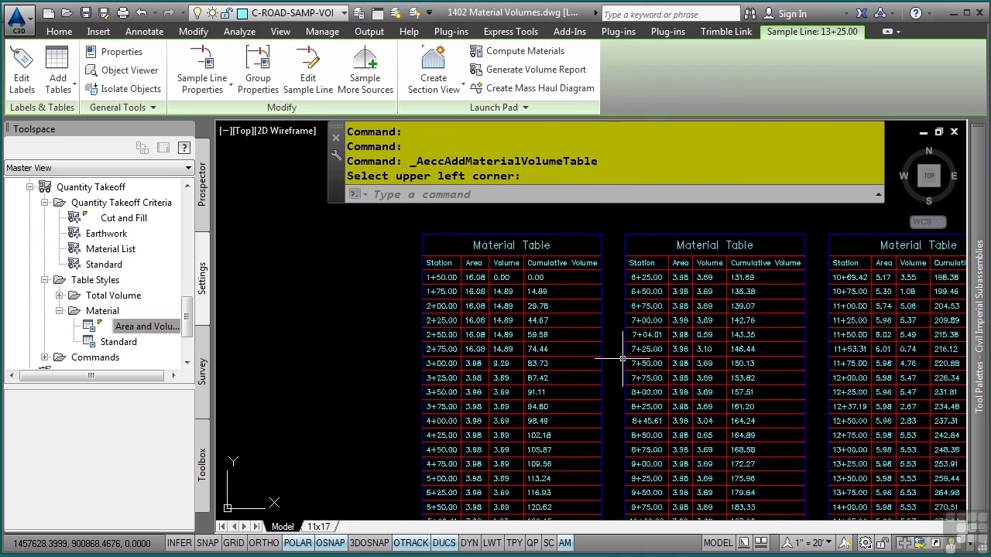
scroll(526, 278, up, 1)
scroll(526, 277, up, 1)
scroll(558, 326, up, 2)
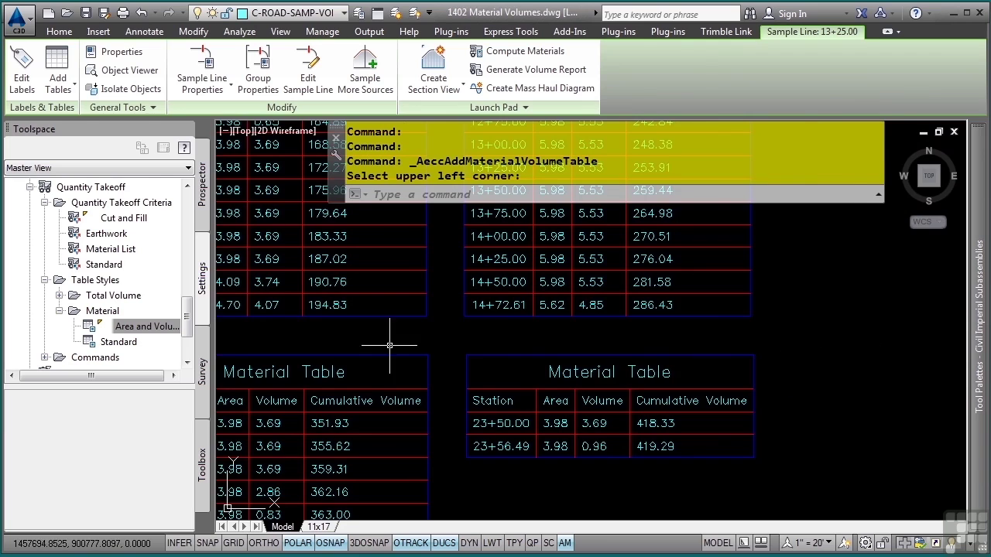
middle_drag(317, 302, 658, 410)
middle_drag(382, 294, 577, 486)
middle_drag(485, 256, 485, 303)
middle_drag(497, 239, 498, 319)
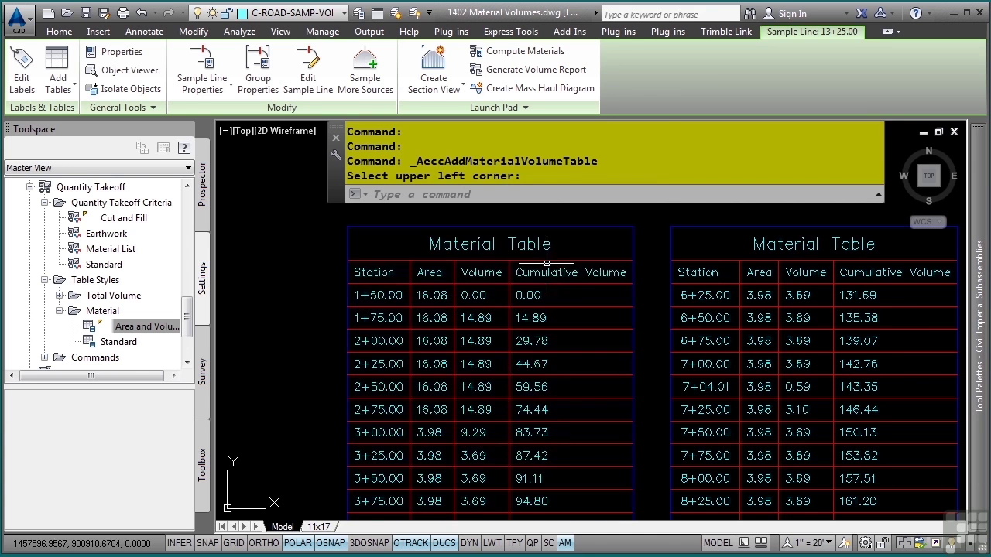
Select the material tables and open their table style's title text for editing
key(Escape)
key(Escape)
key(Escape)
key(Escape)
key(Escape)
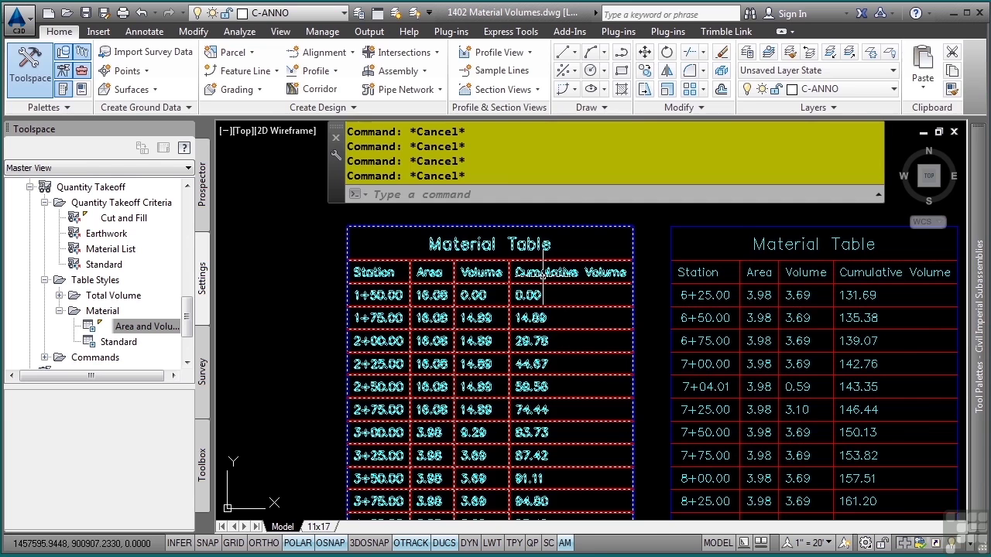
click(538, 263)
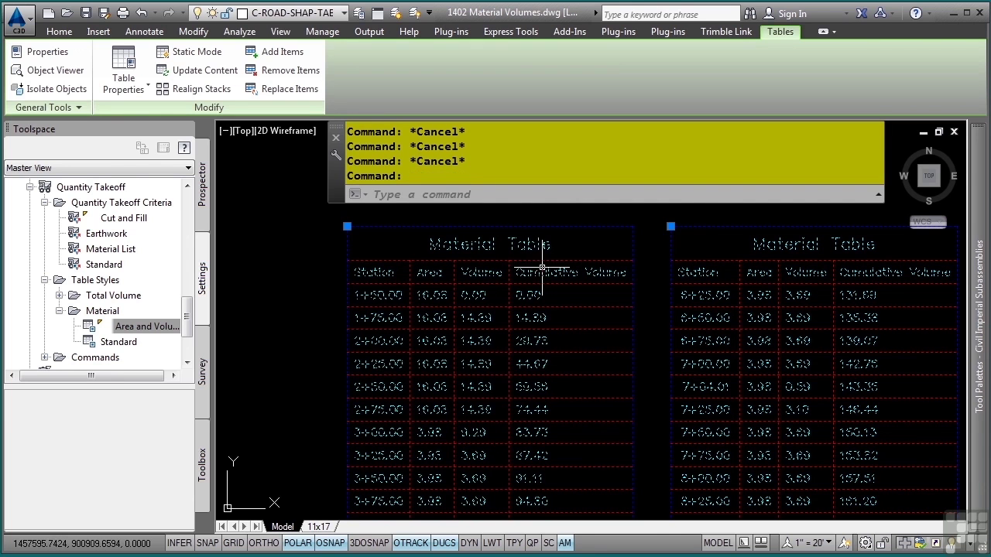
click(134, 89)
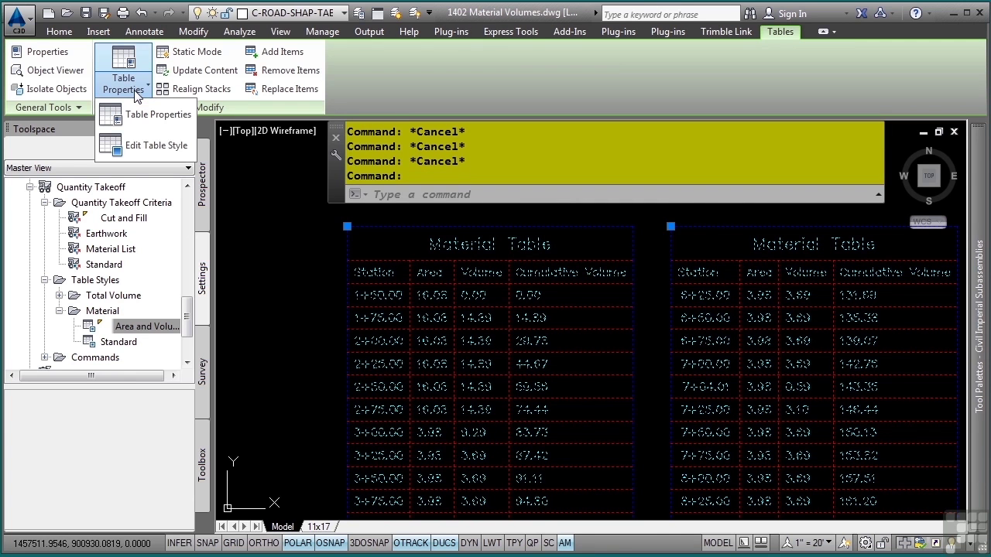
click(148, 145)
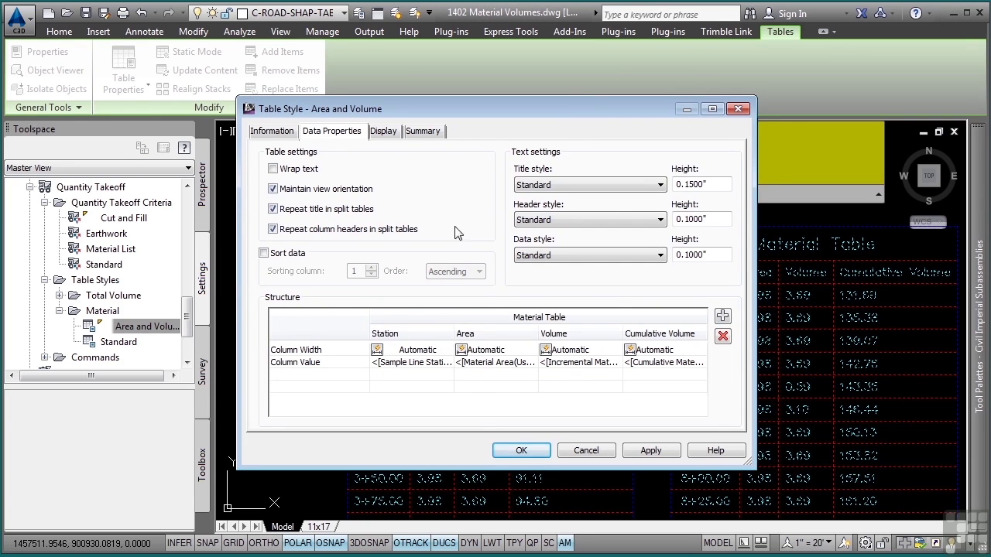
double_click(534, 317)
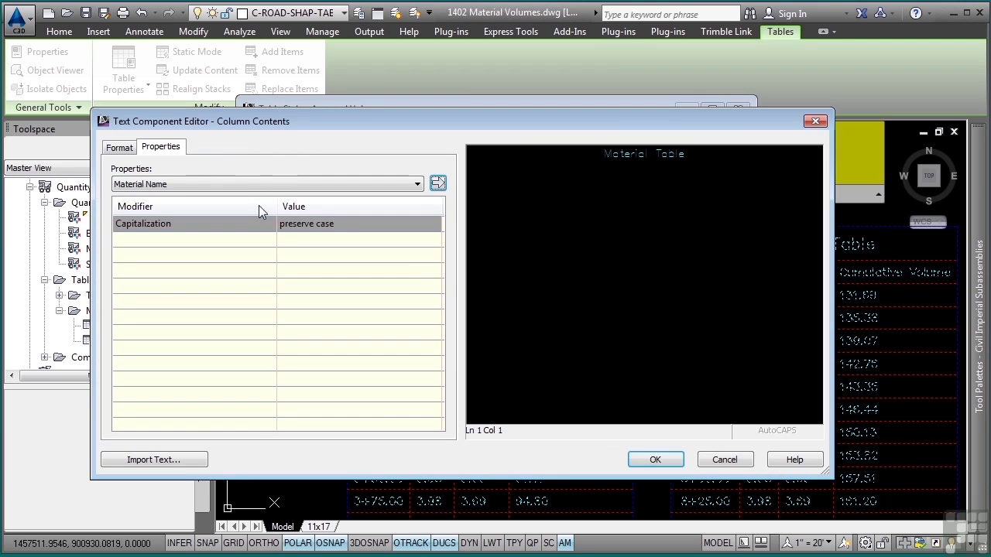
Delete the word 'Material' from the title and set capitalization to upper case
triple_click(736, 162)
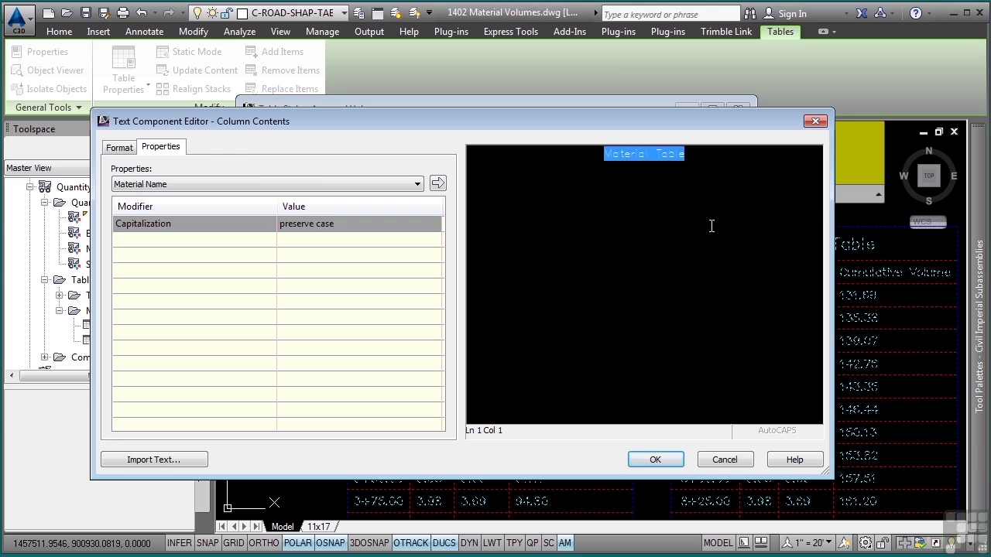
click(736, 178)
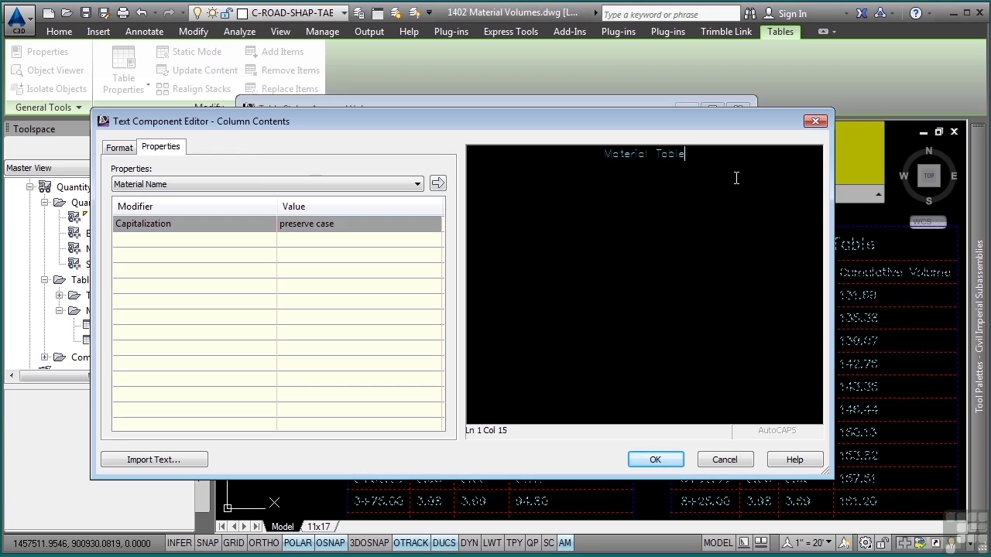
double_click(623, 157)
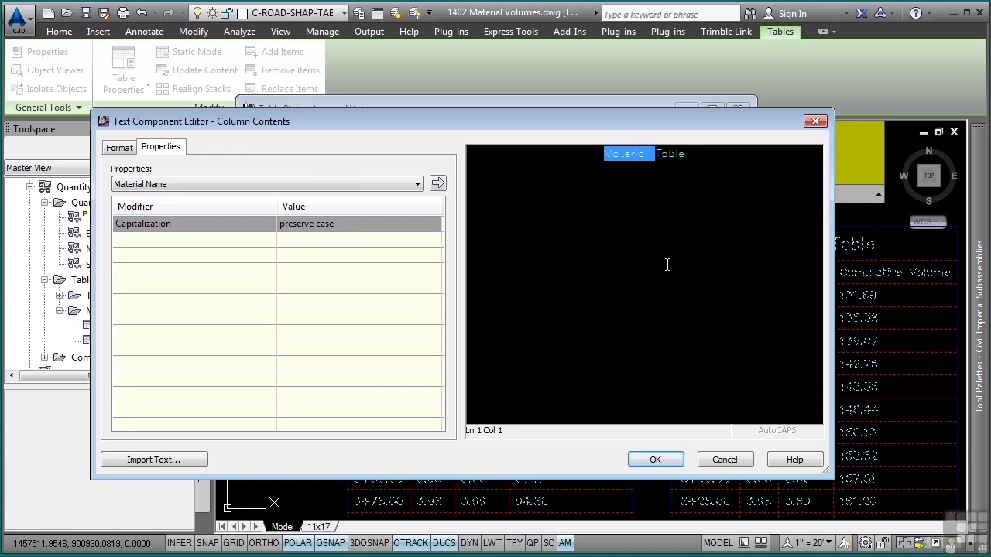
key(Delete)
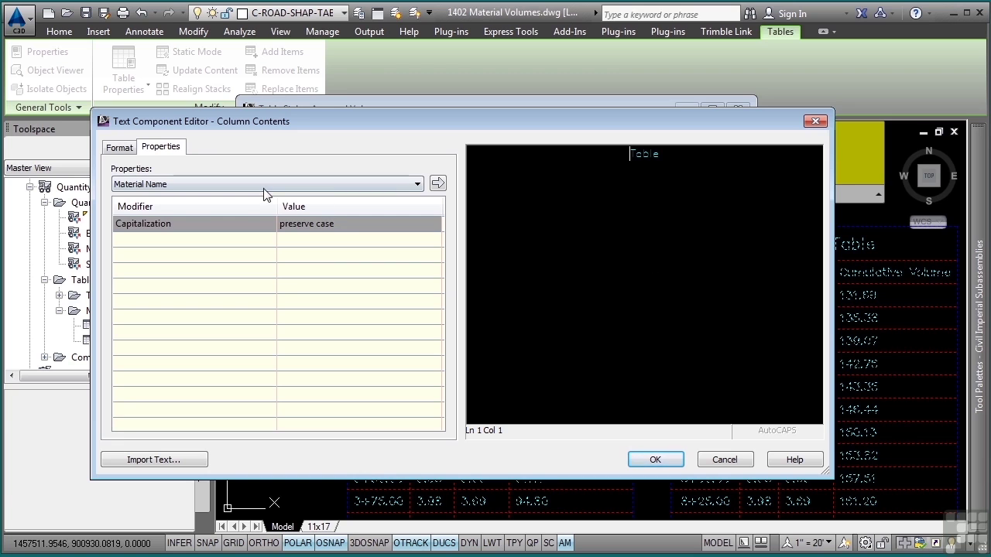
click(313, 226)
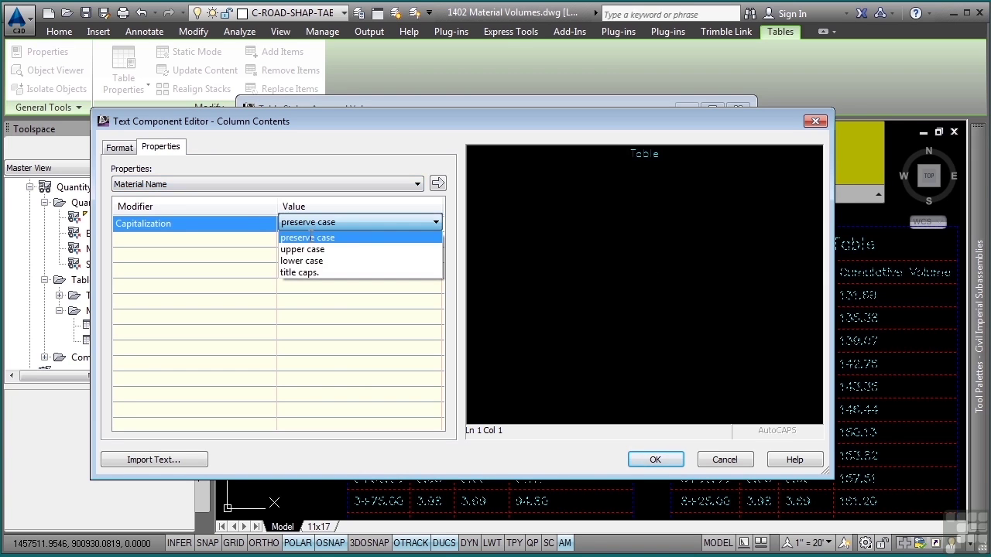
click(318, 246)
Insert the Material Name field before 'Table' and apply the style to the tables
click(396, 184)
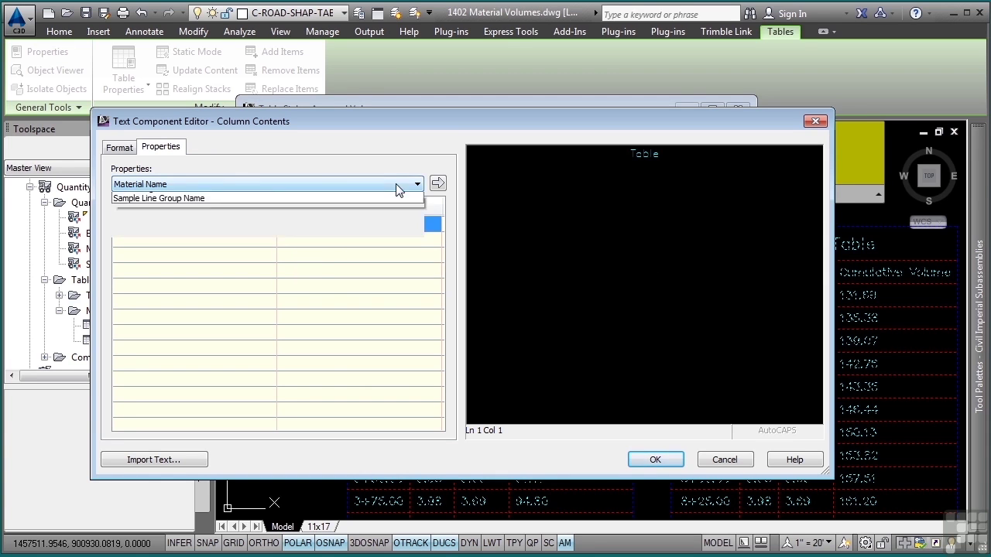
click(397, 183)
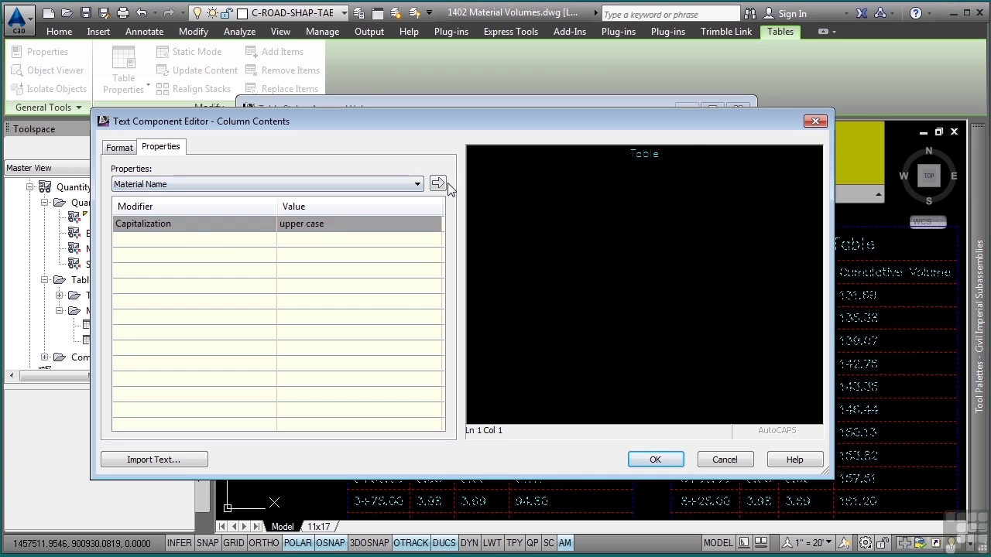
click(438, 183)
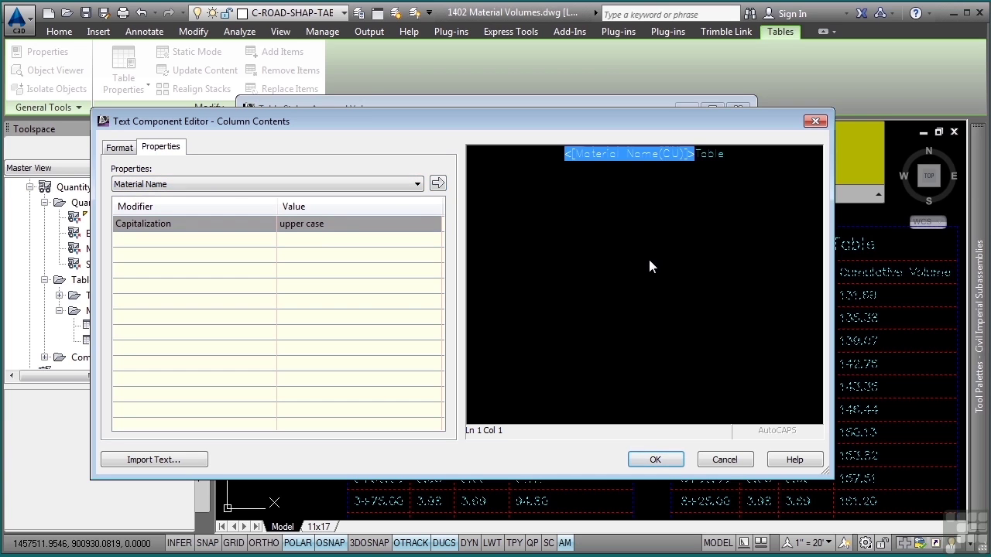
click(700, 154)
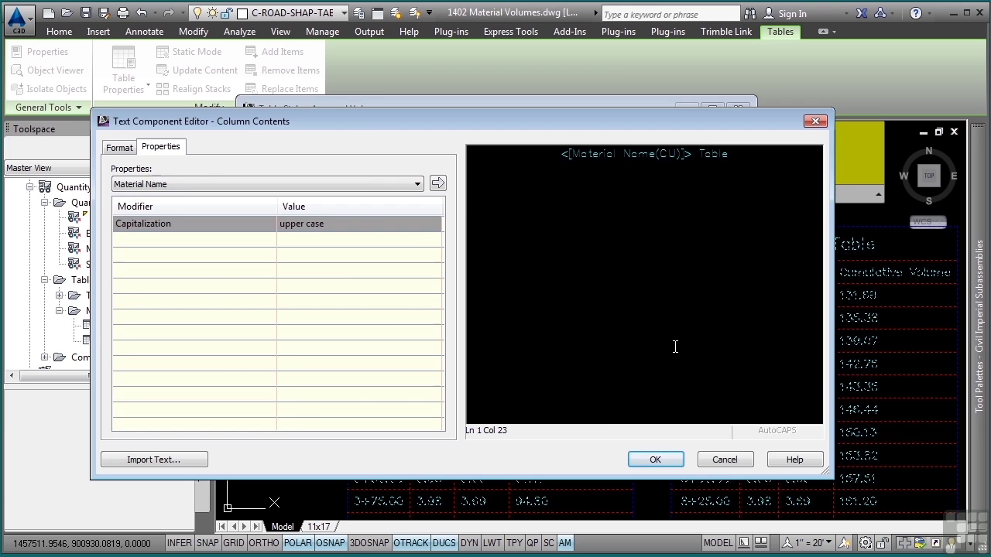
click(658, 456)
click(521, 451)
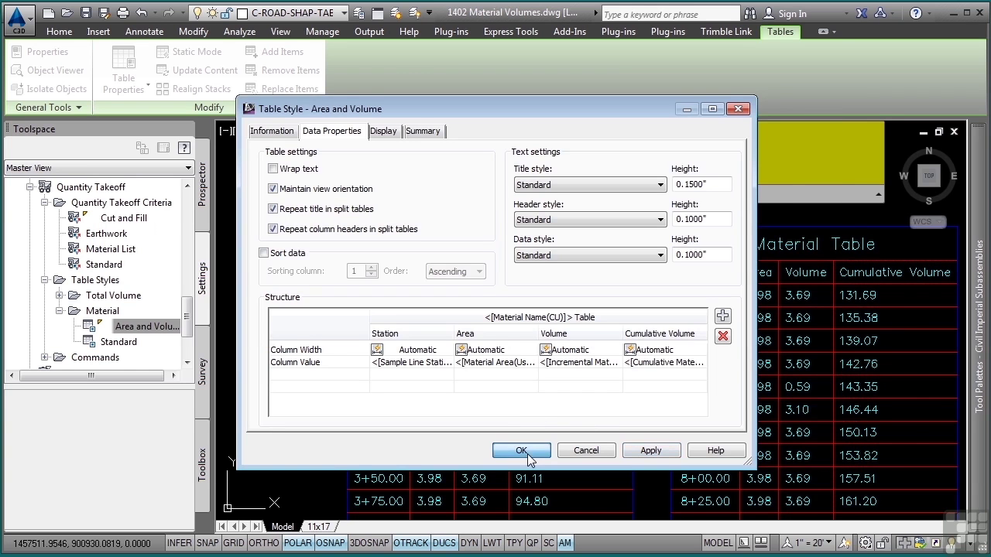
key(Escape)
key(Escape)
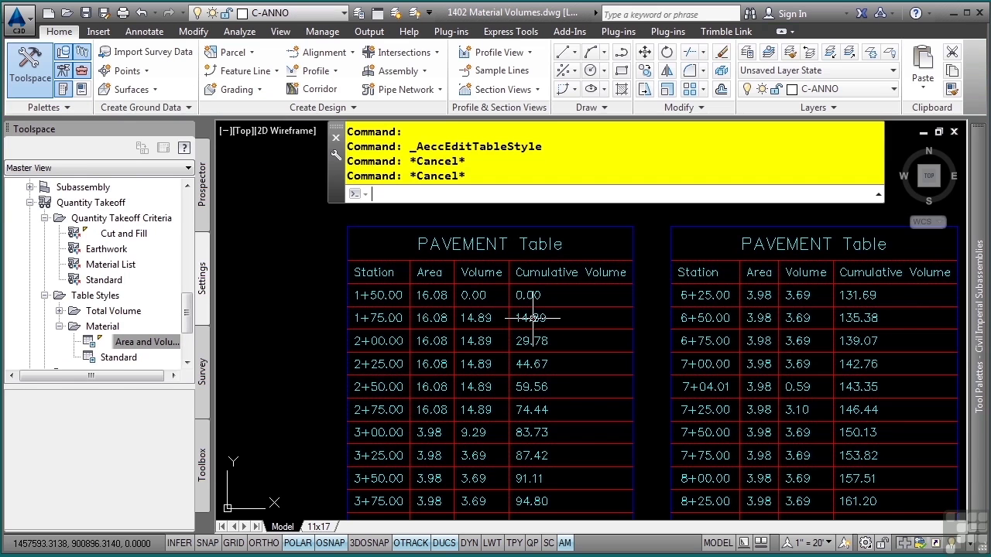